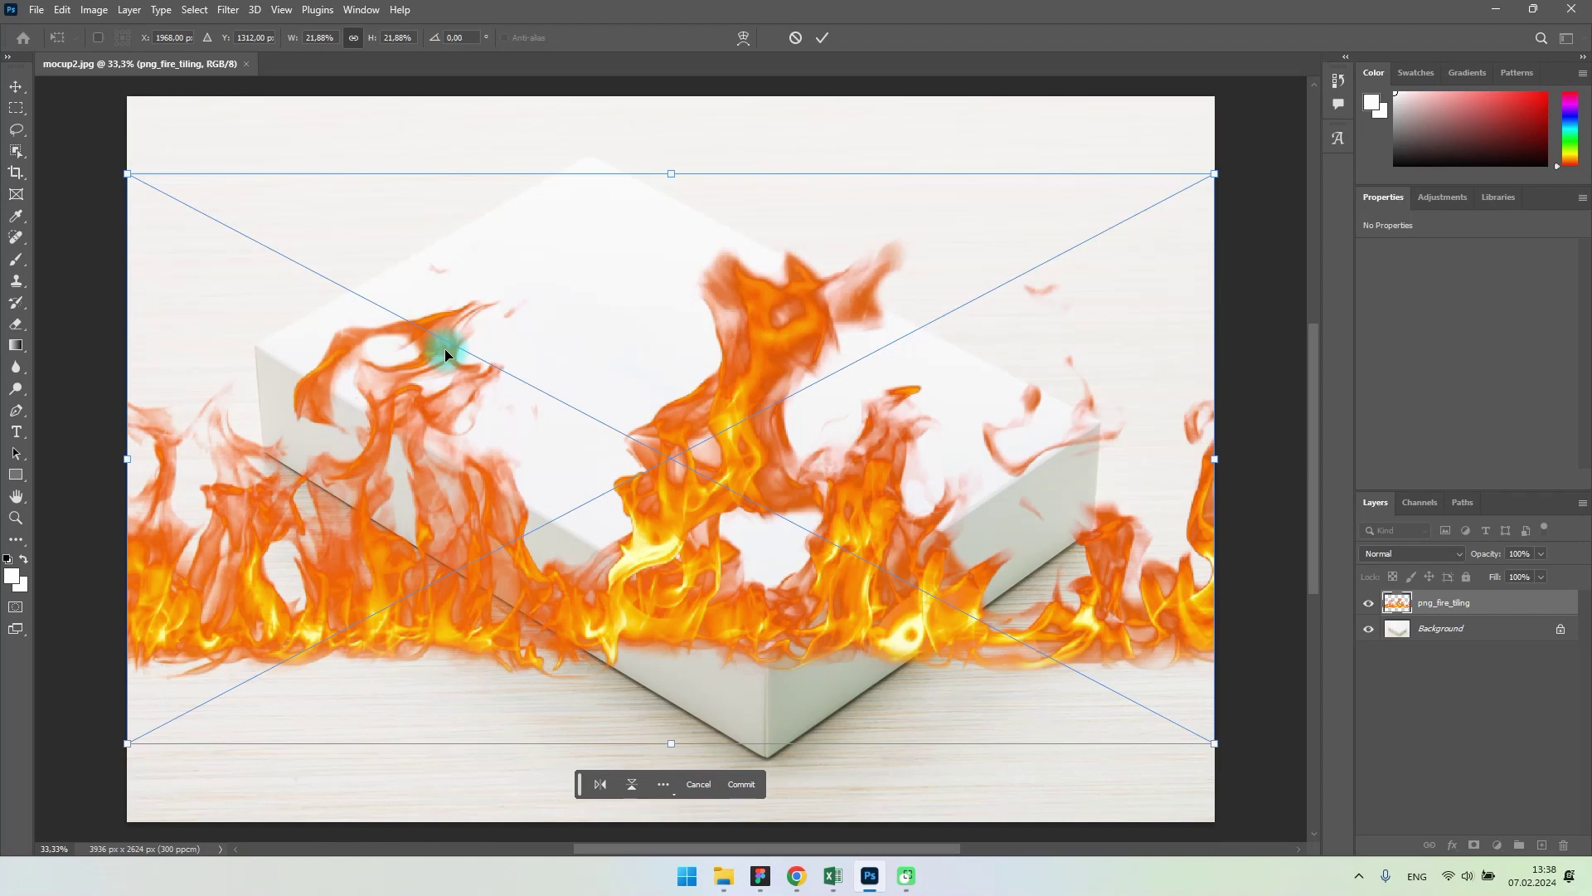
Commit the placed fire image on the box photo and rasterize its png_fire_tiling layer
click(822, 39)
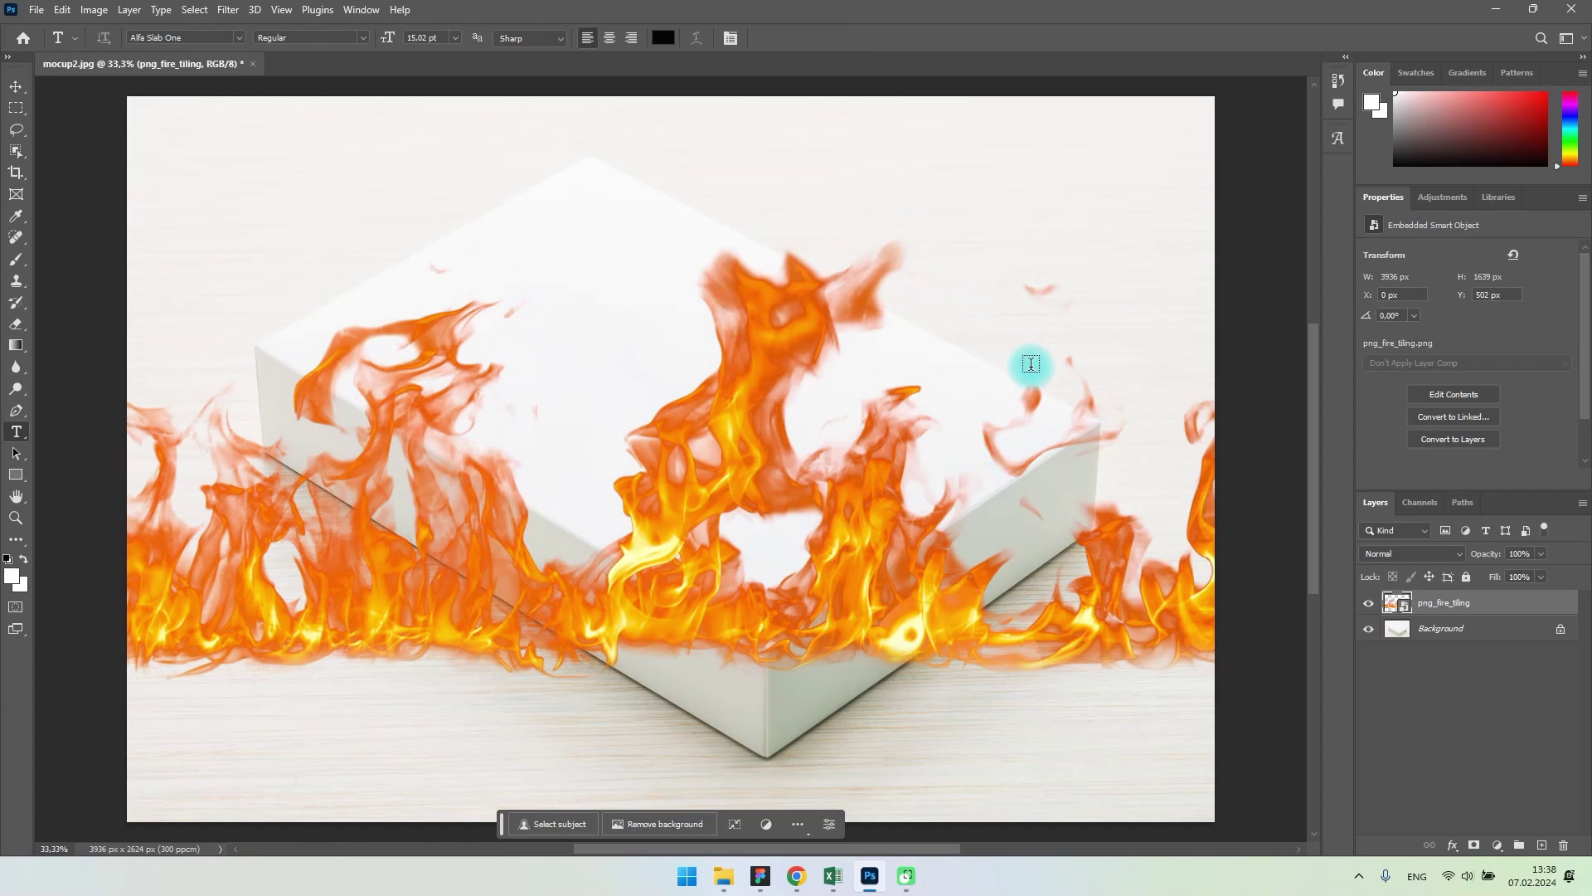
right_click(1439, 608)
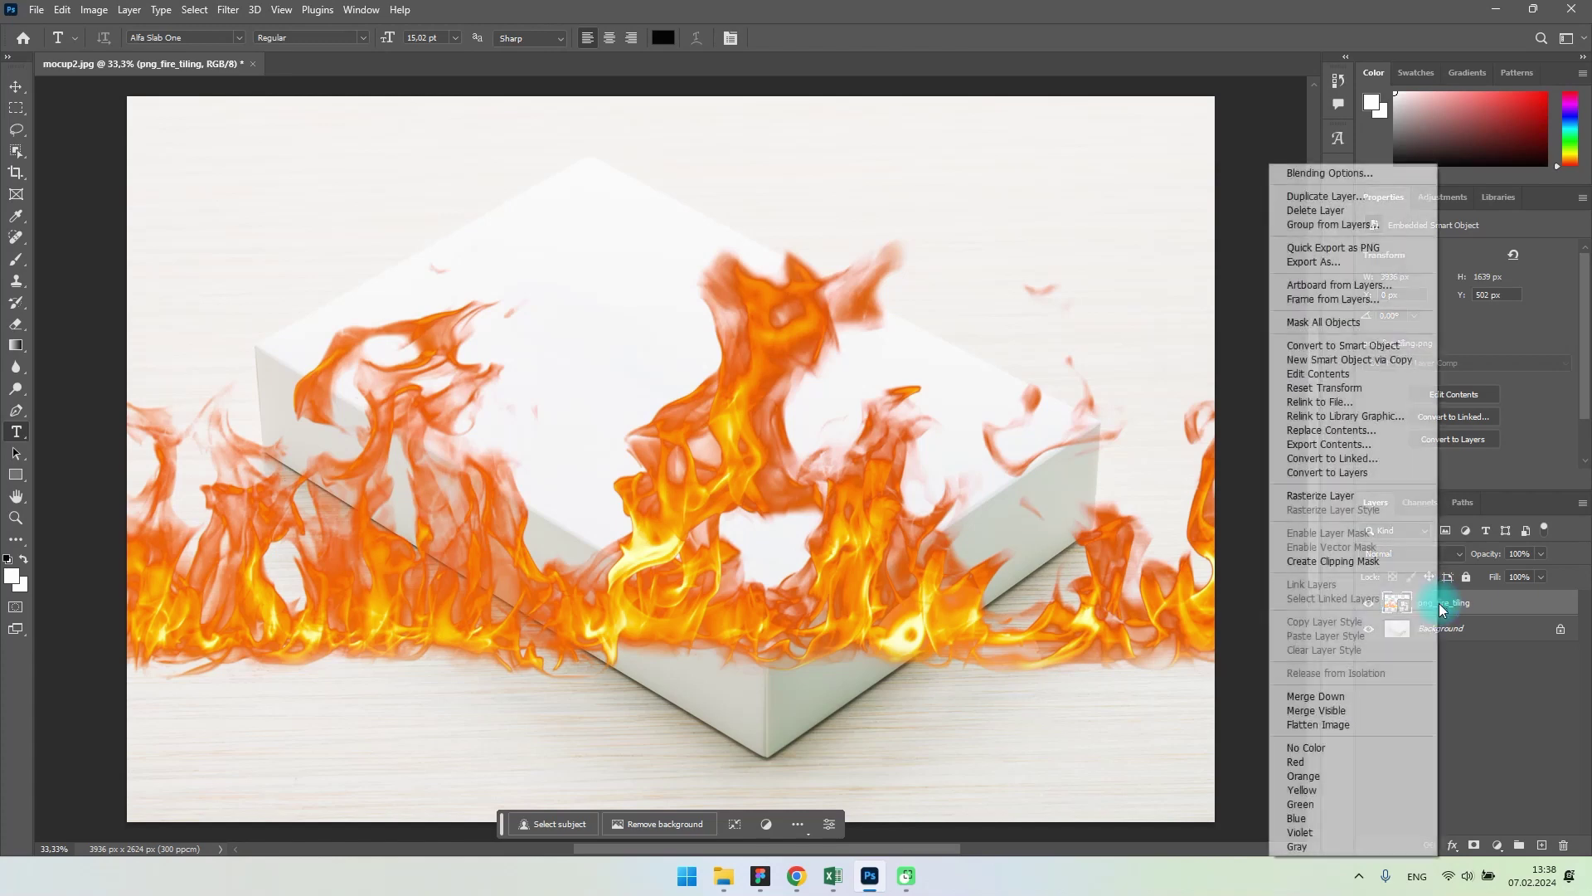
click(1373, 496)
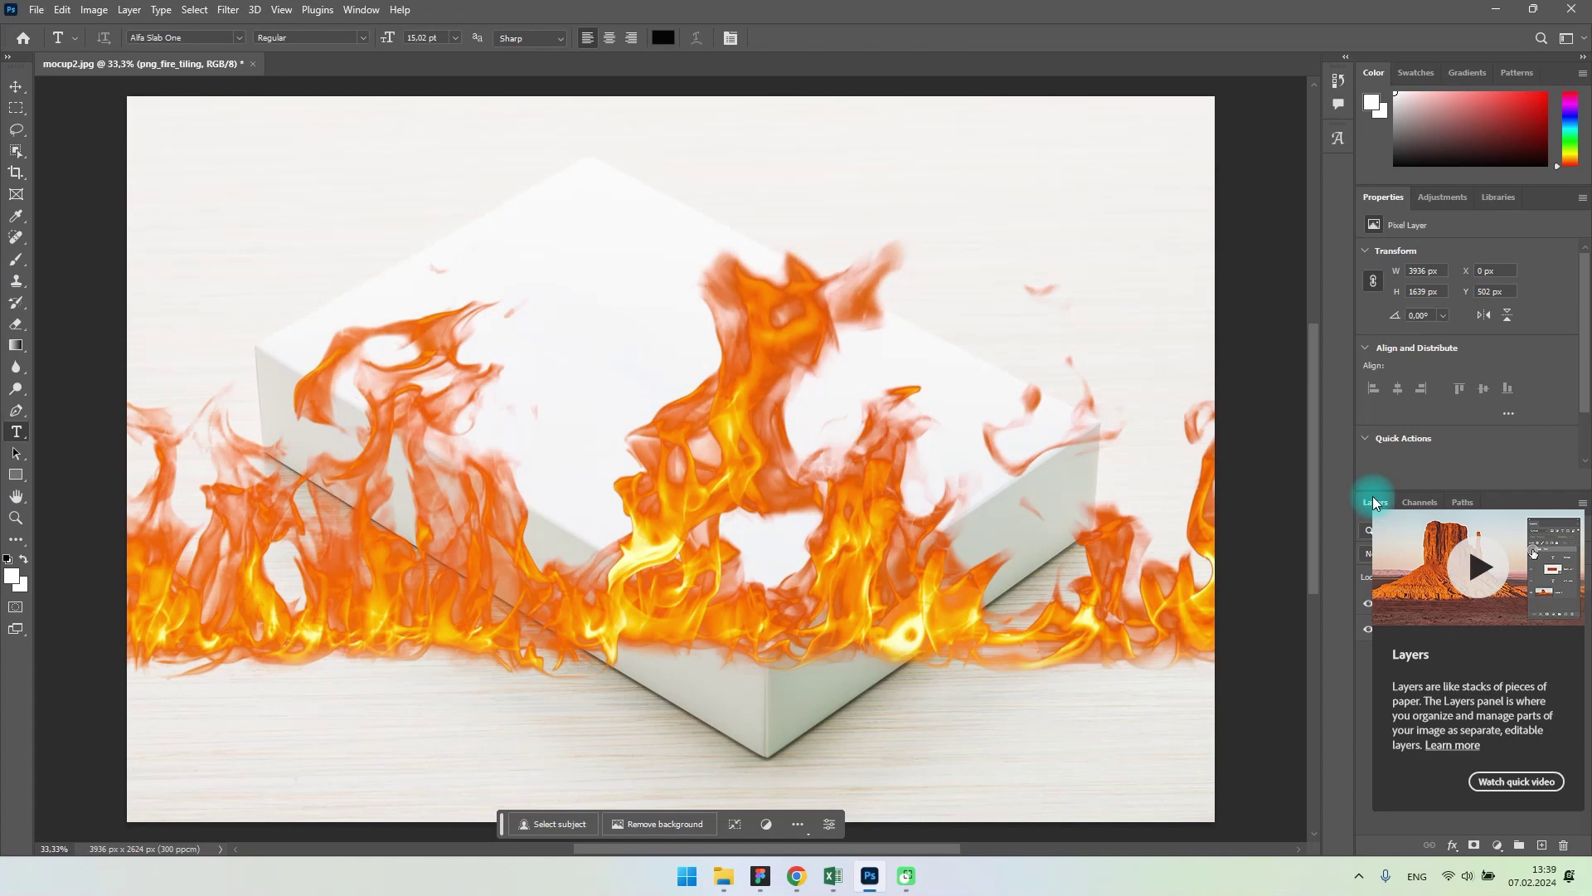
Copy the full canvas area of the png_fire_tiling layer to the clipboard, and deselect
key(ctrl+a)
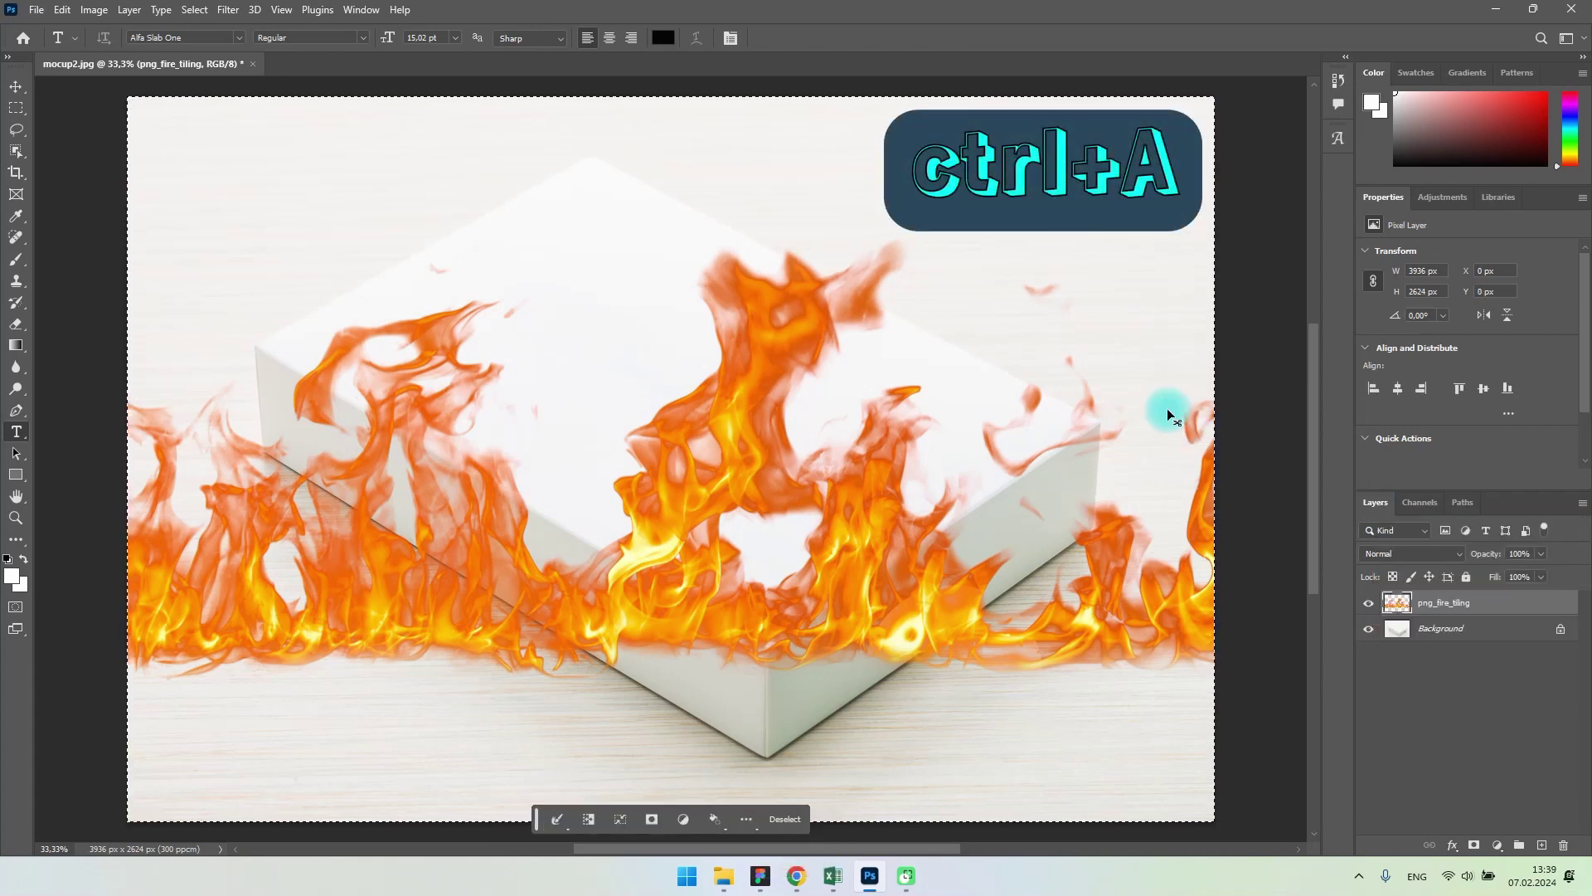
key(ctrl+c)
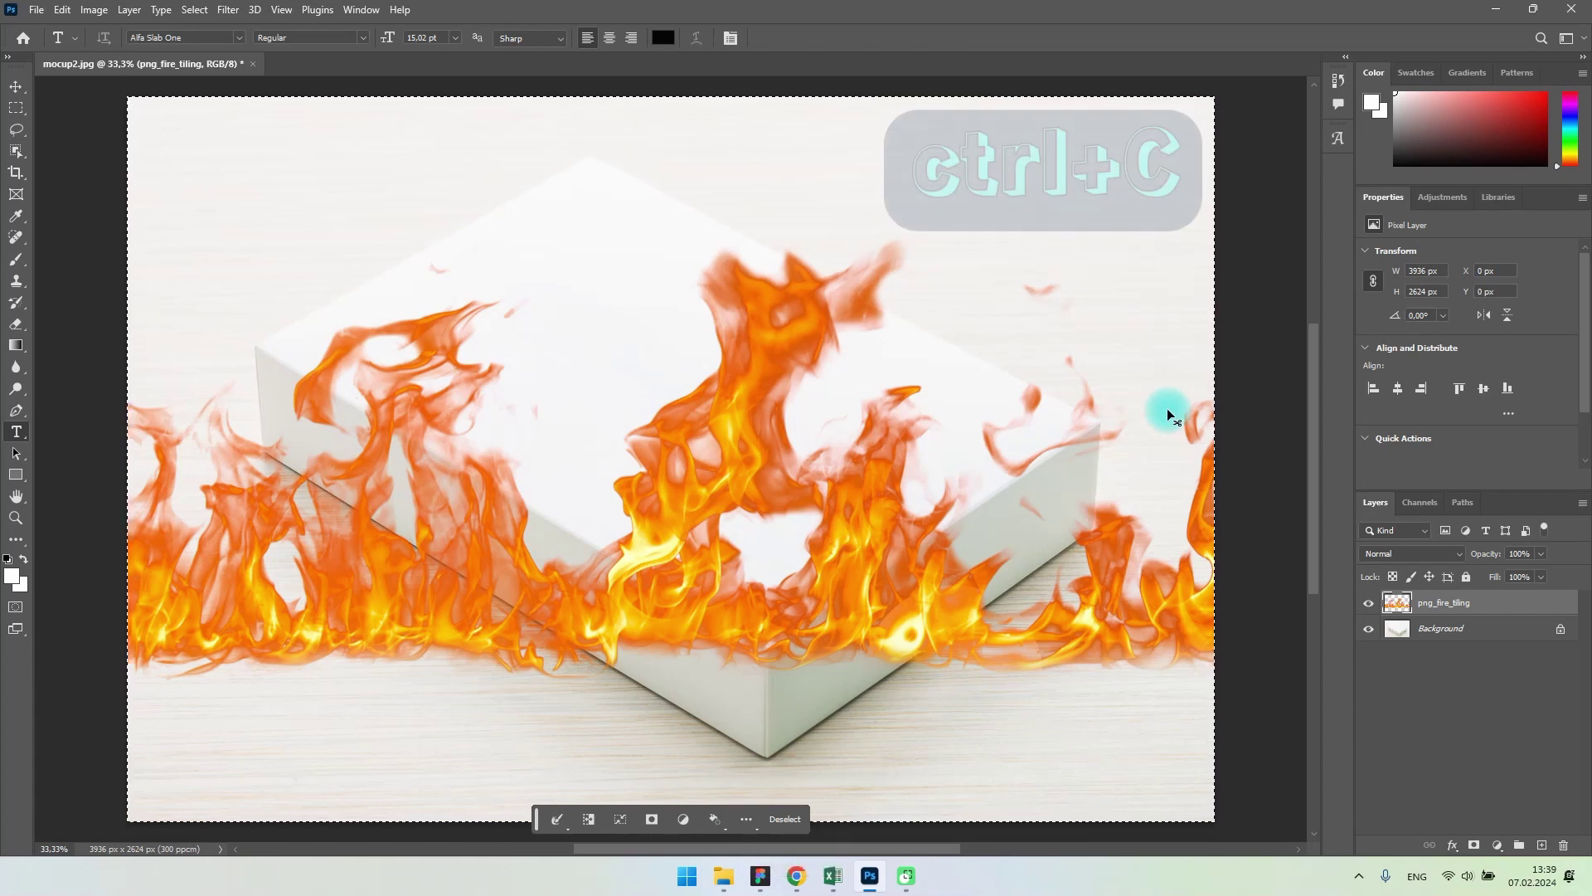
key(ctrl+d)
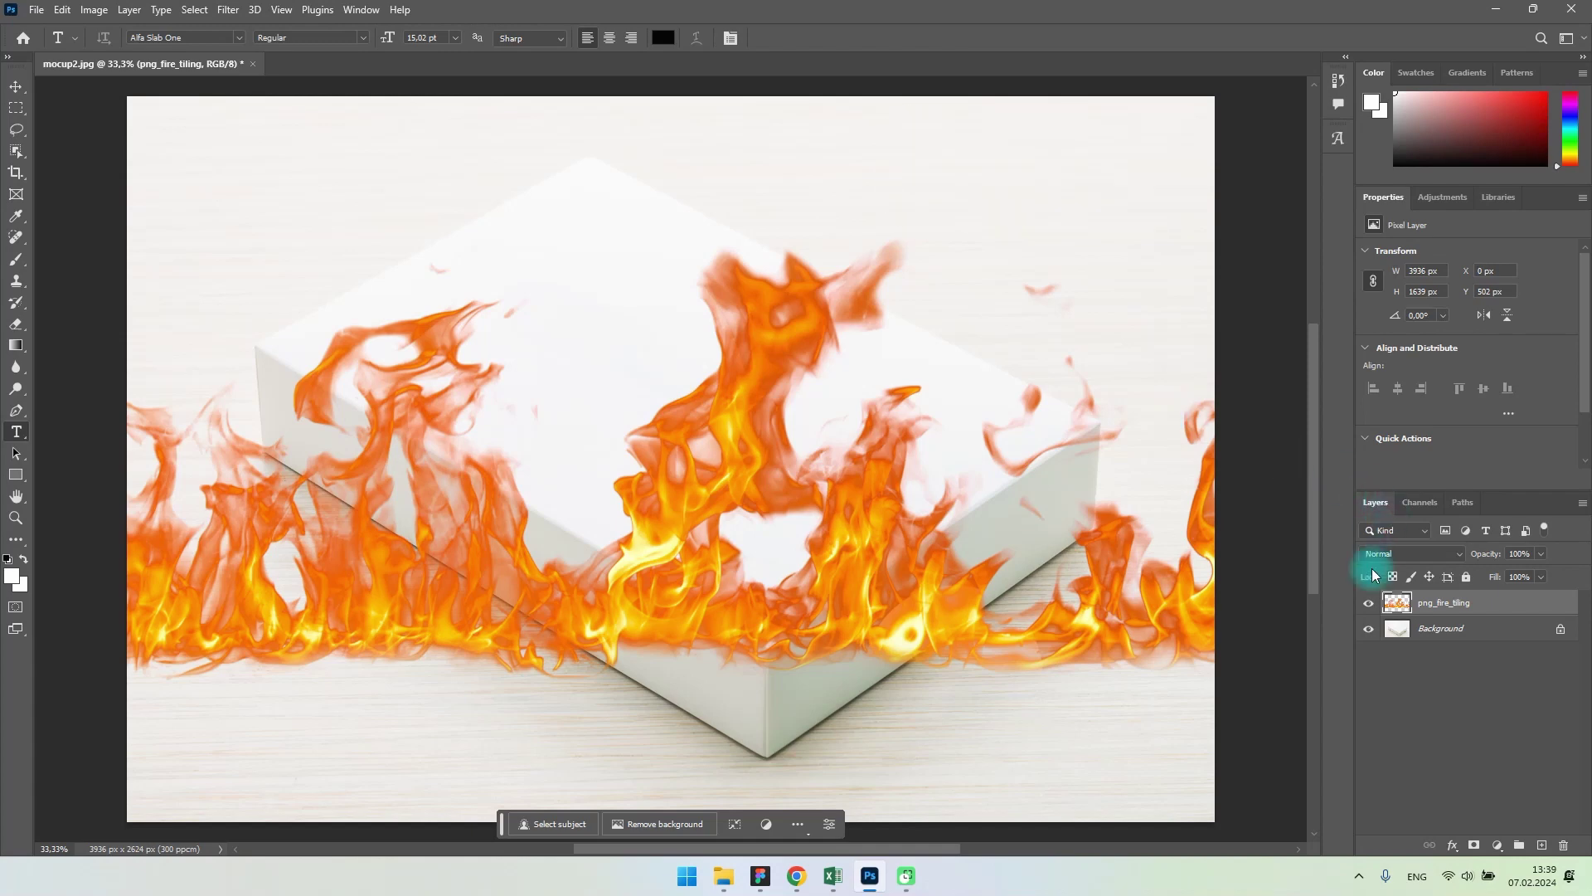
Hide the png_fire_tiling layer and add a new empty layer named Layer 1
click(1368, 602)
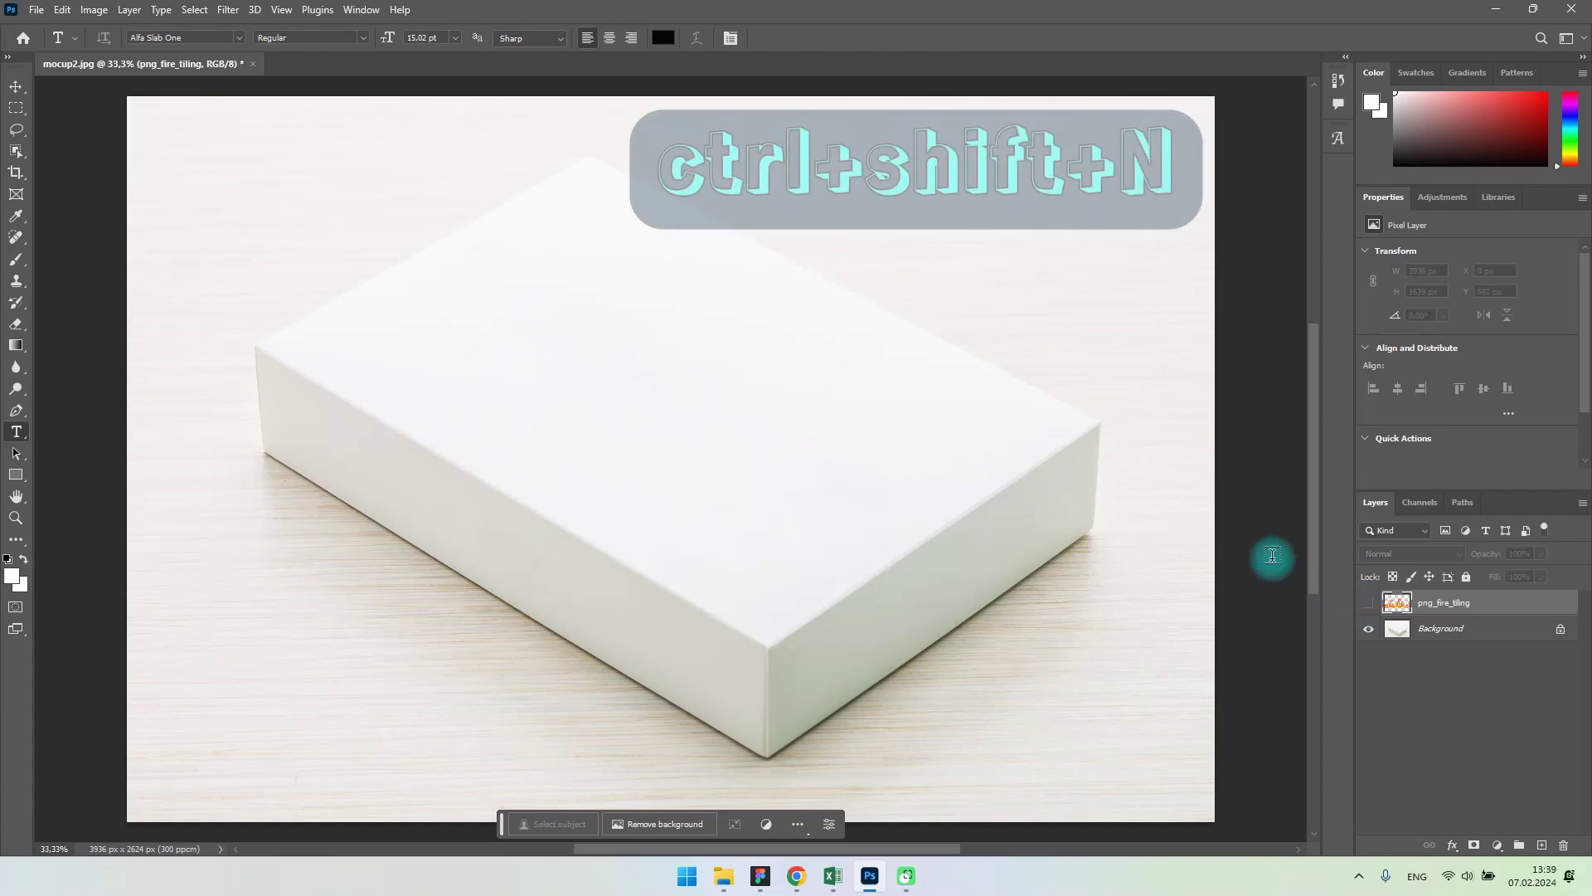
key(ctrl+shift+n)
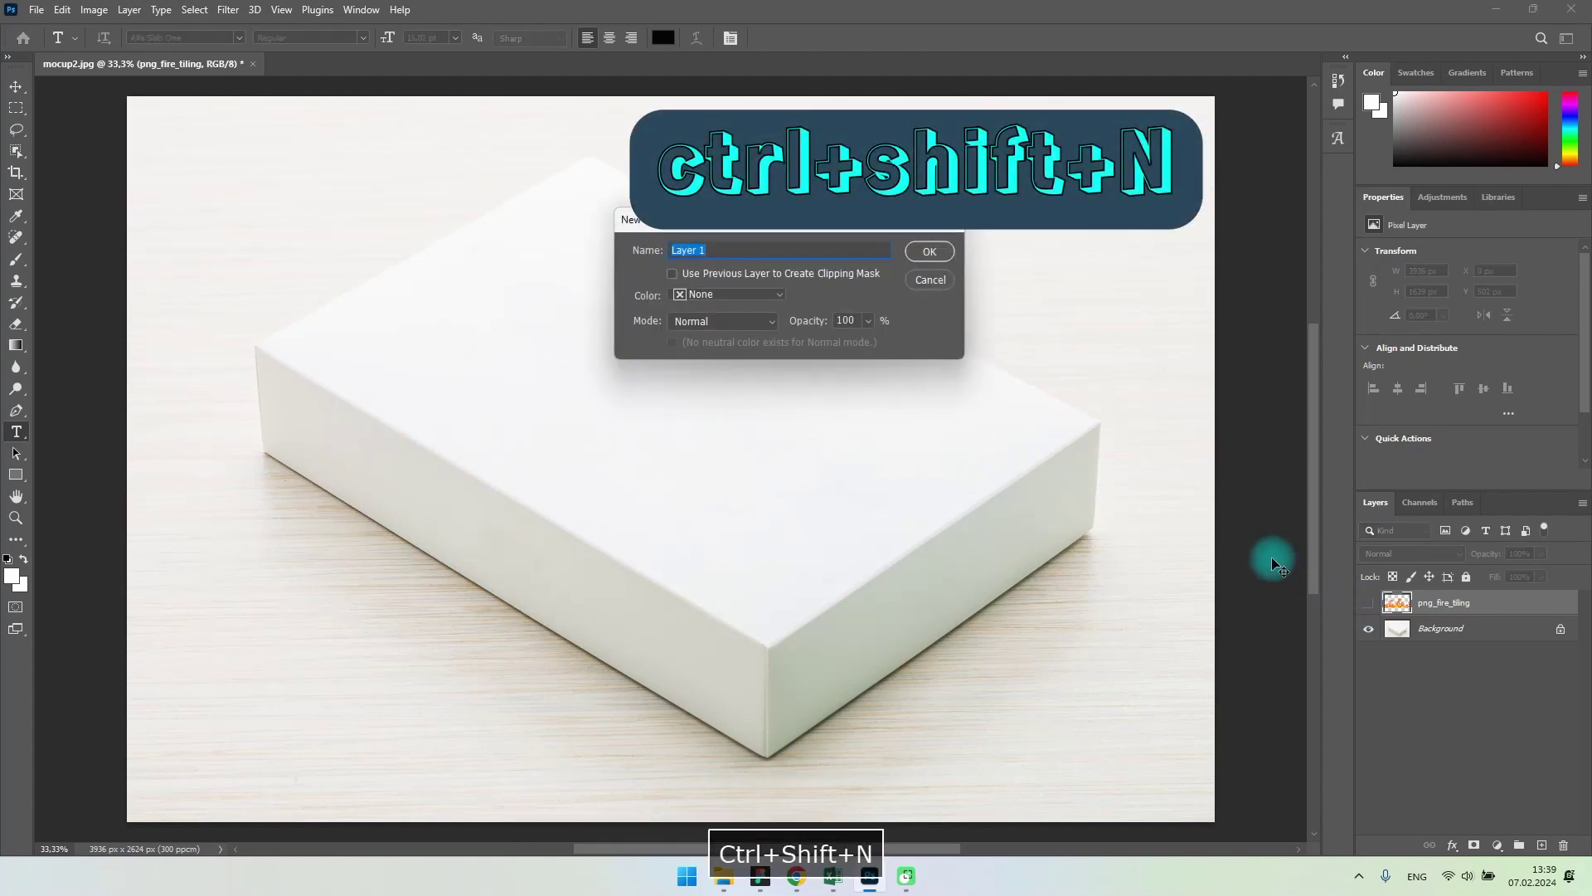
click(930, 251)
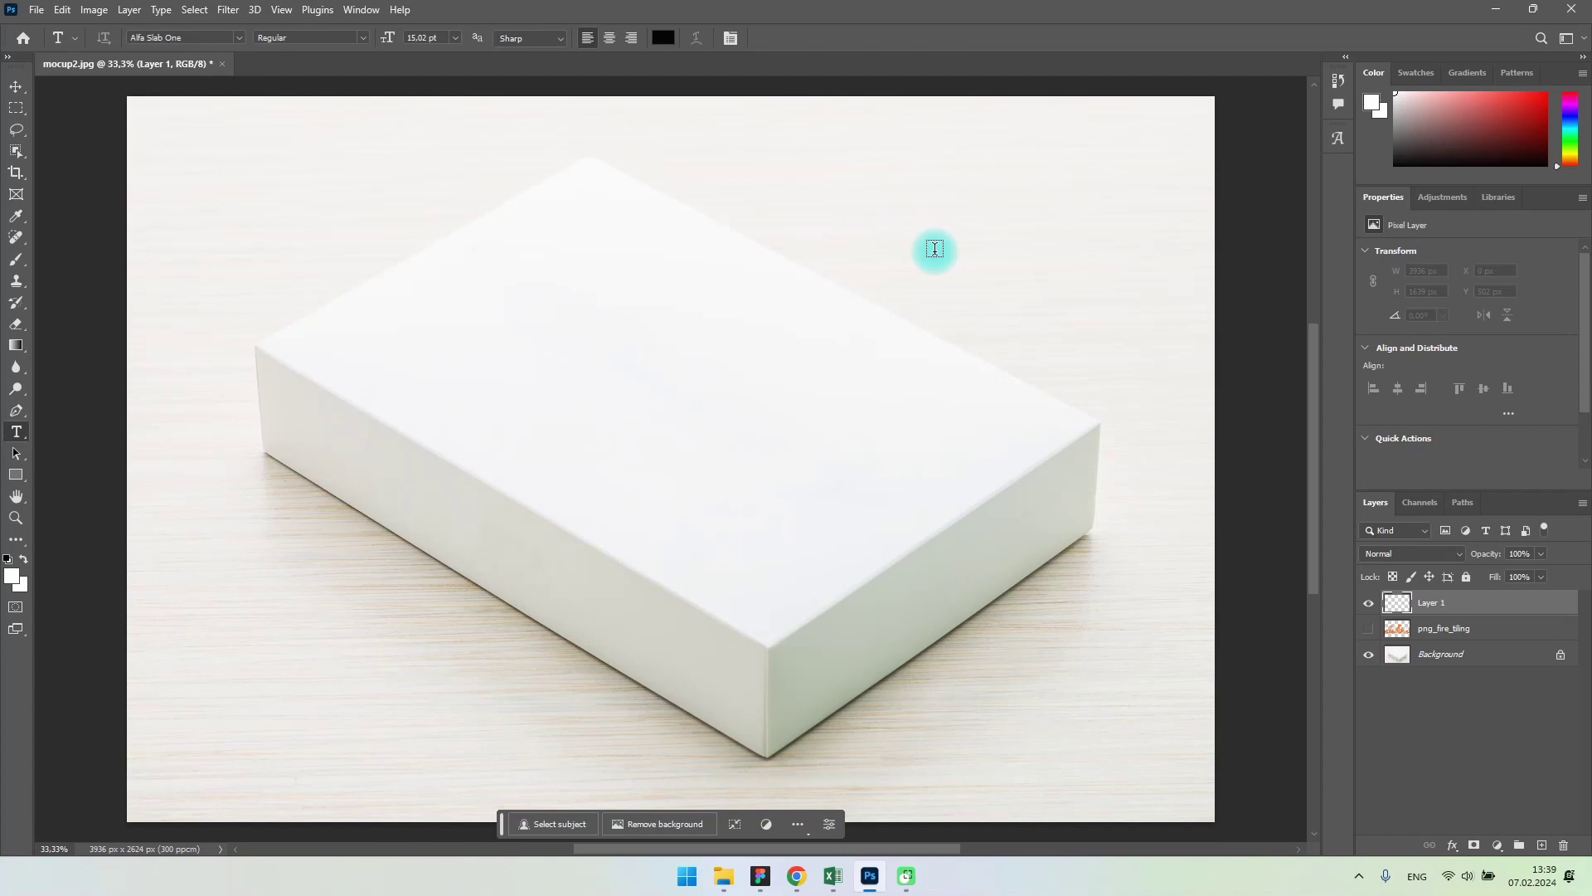
Start the Vanishing Point filter and define a perspective plane on the four corners of the box's short side
click(229, 11)
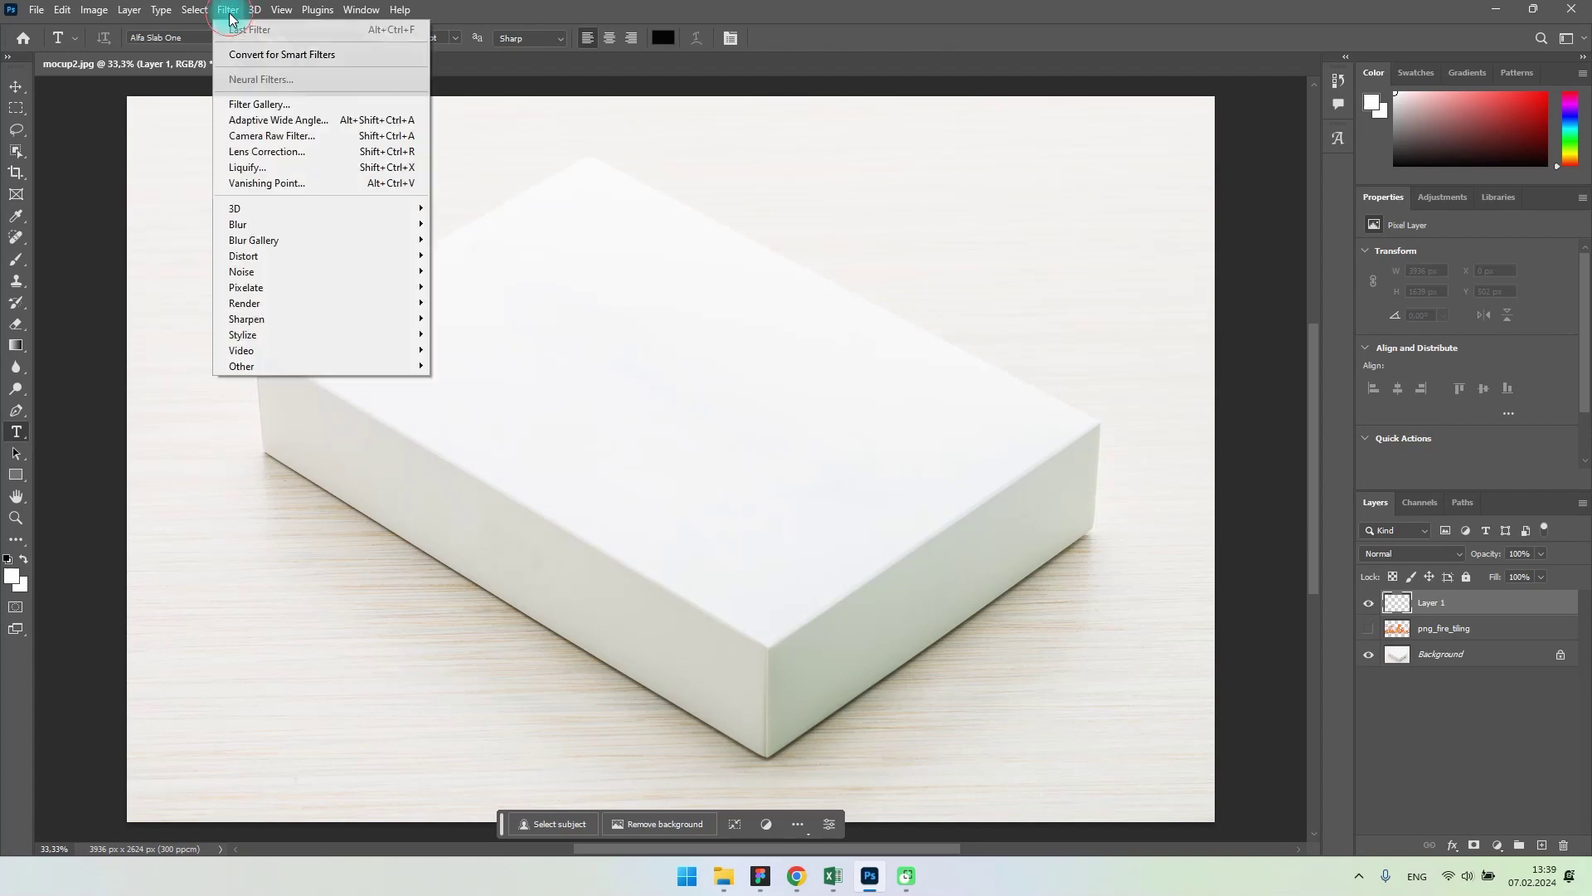
click(286, 182)
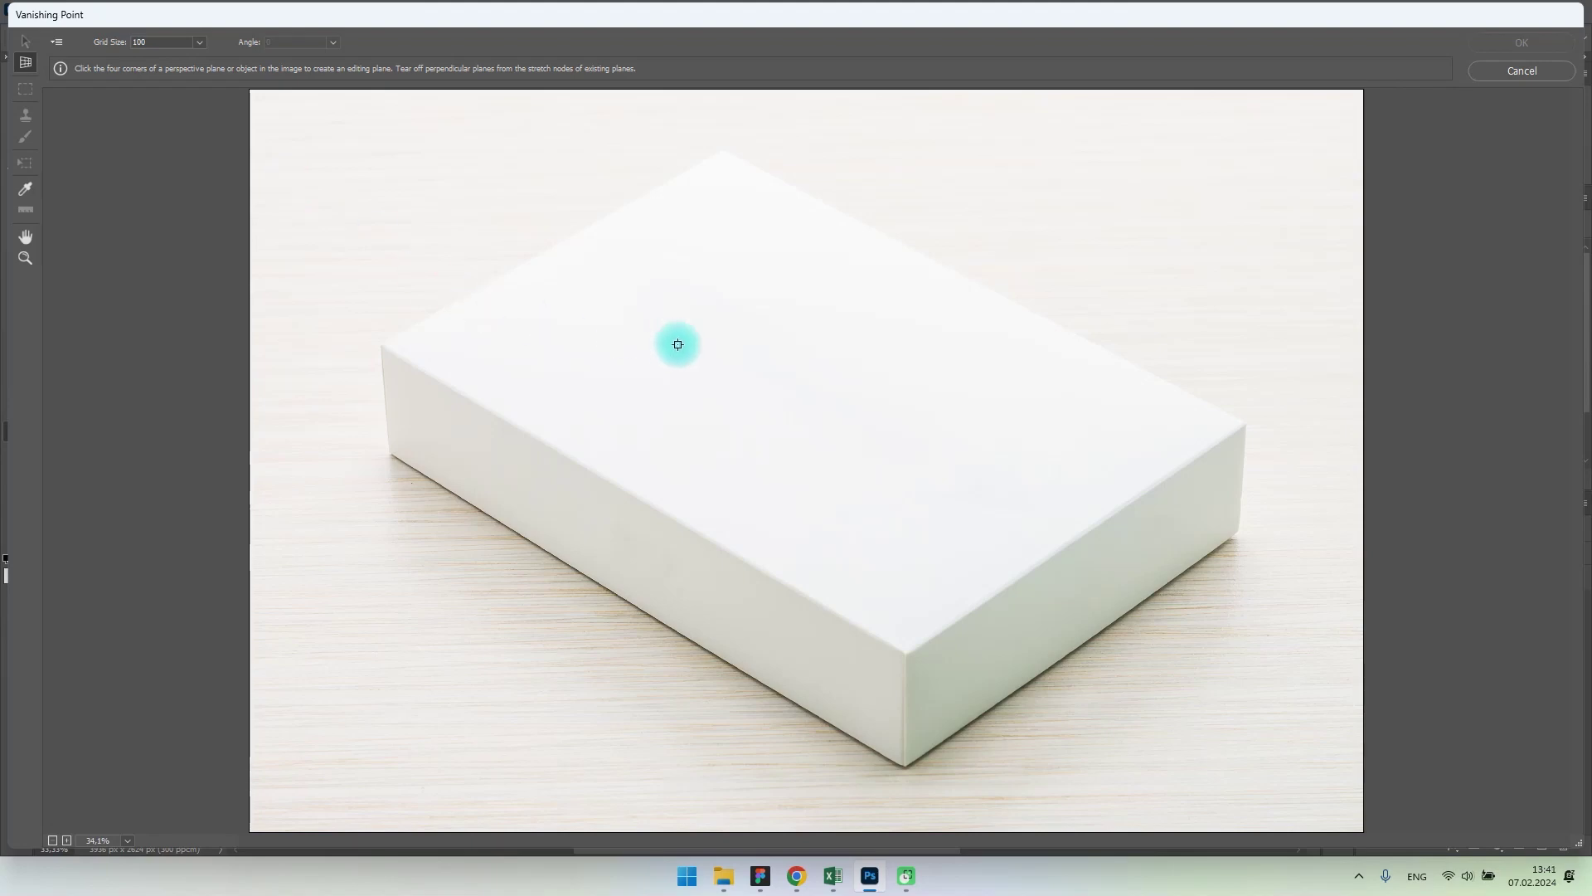
click(1244, 423)
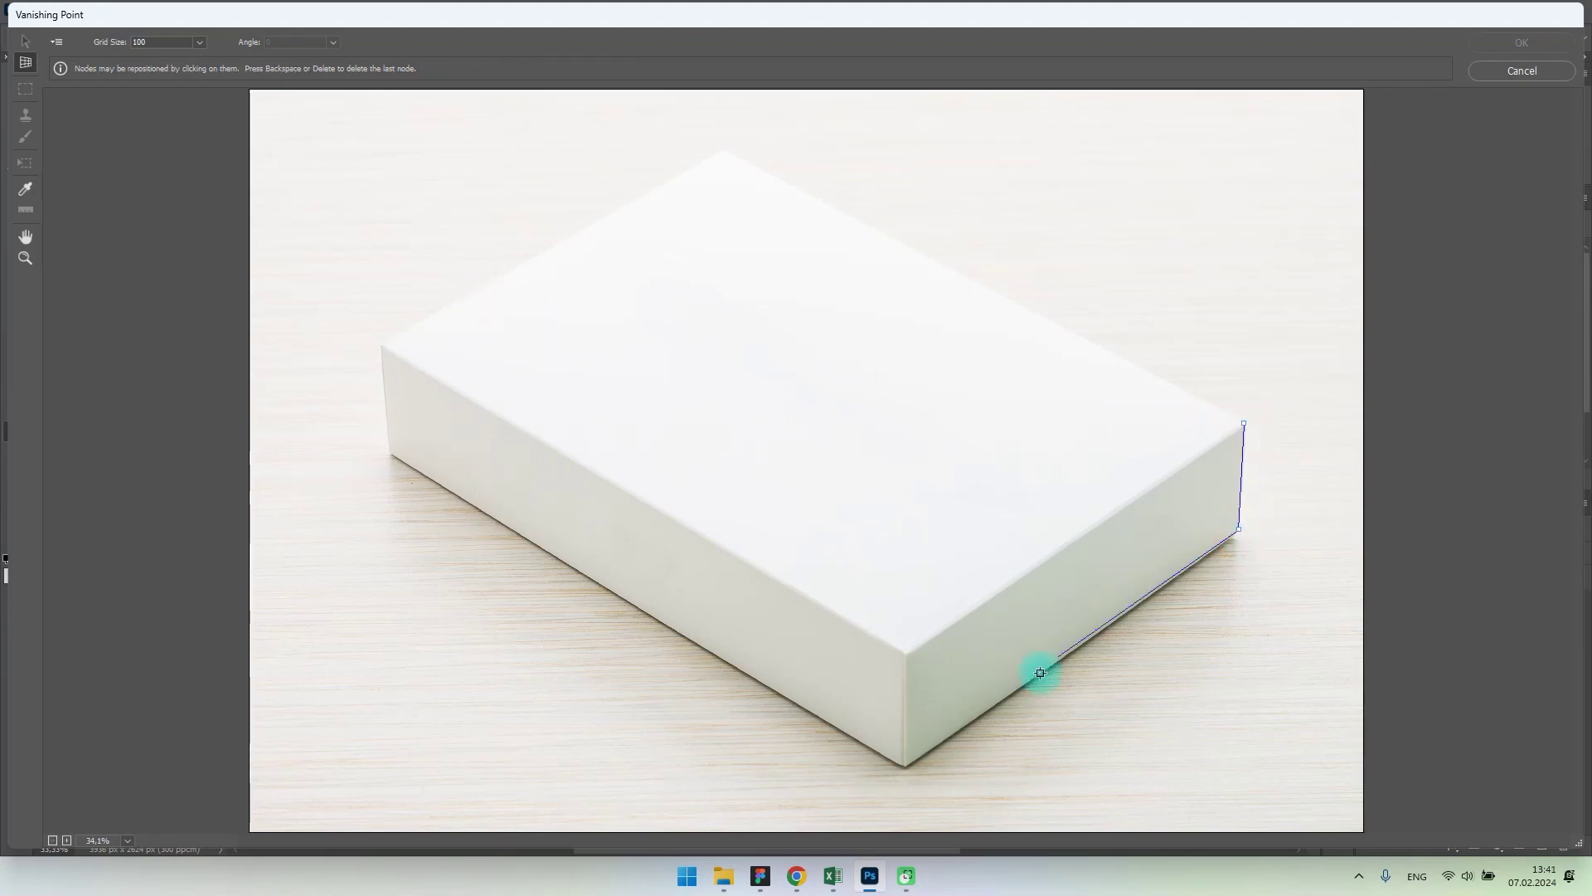
click(905, 769)
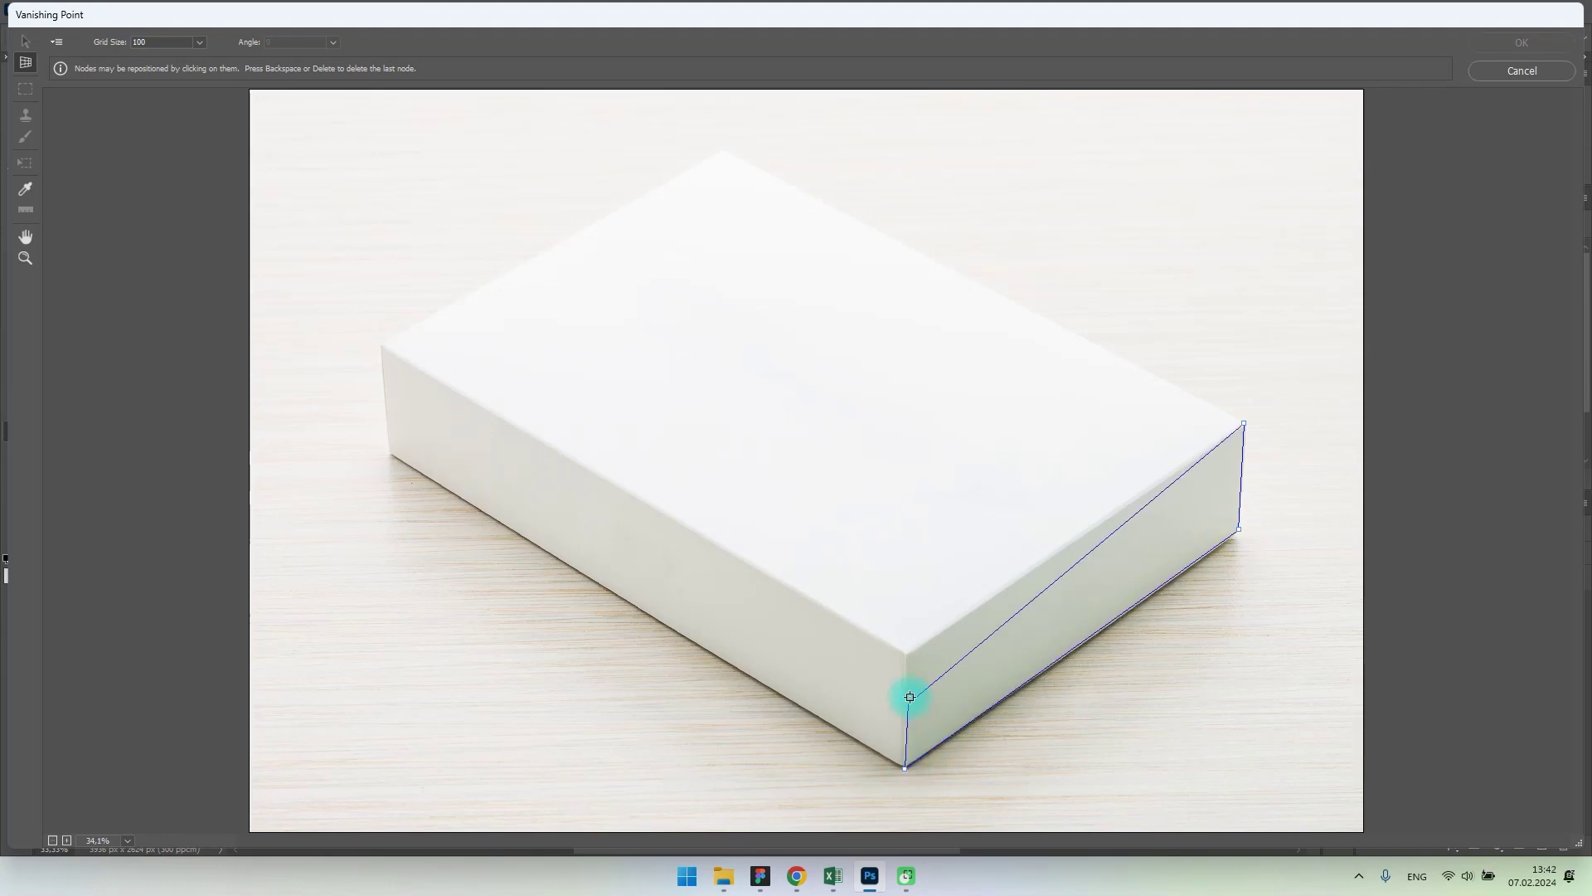
click(904, 654)
Tear off a connected perpendicular plane from the box's front vertical edge and fit it to the long side
key(ctrl)
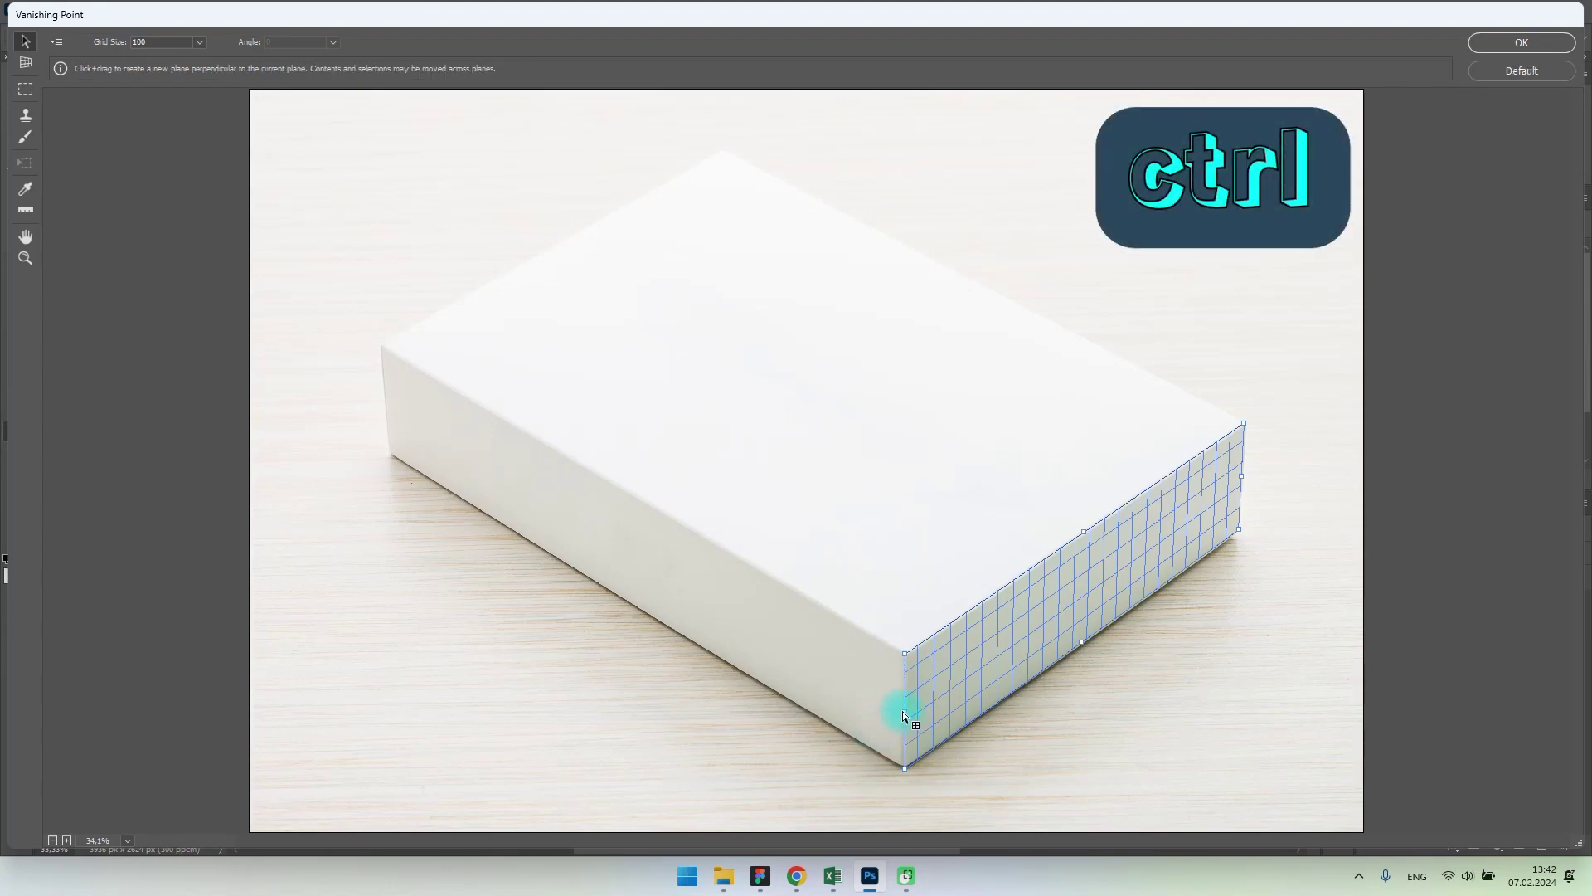
drag(904, 715, 390, 355)
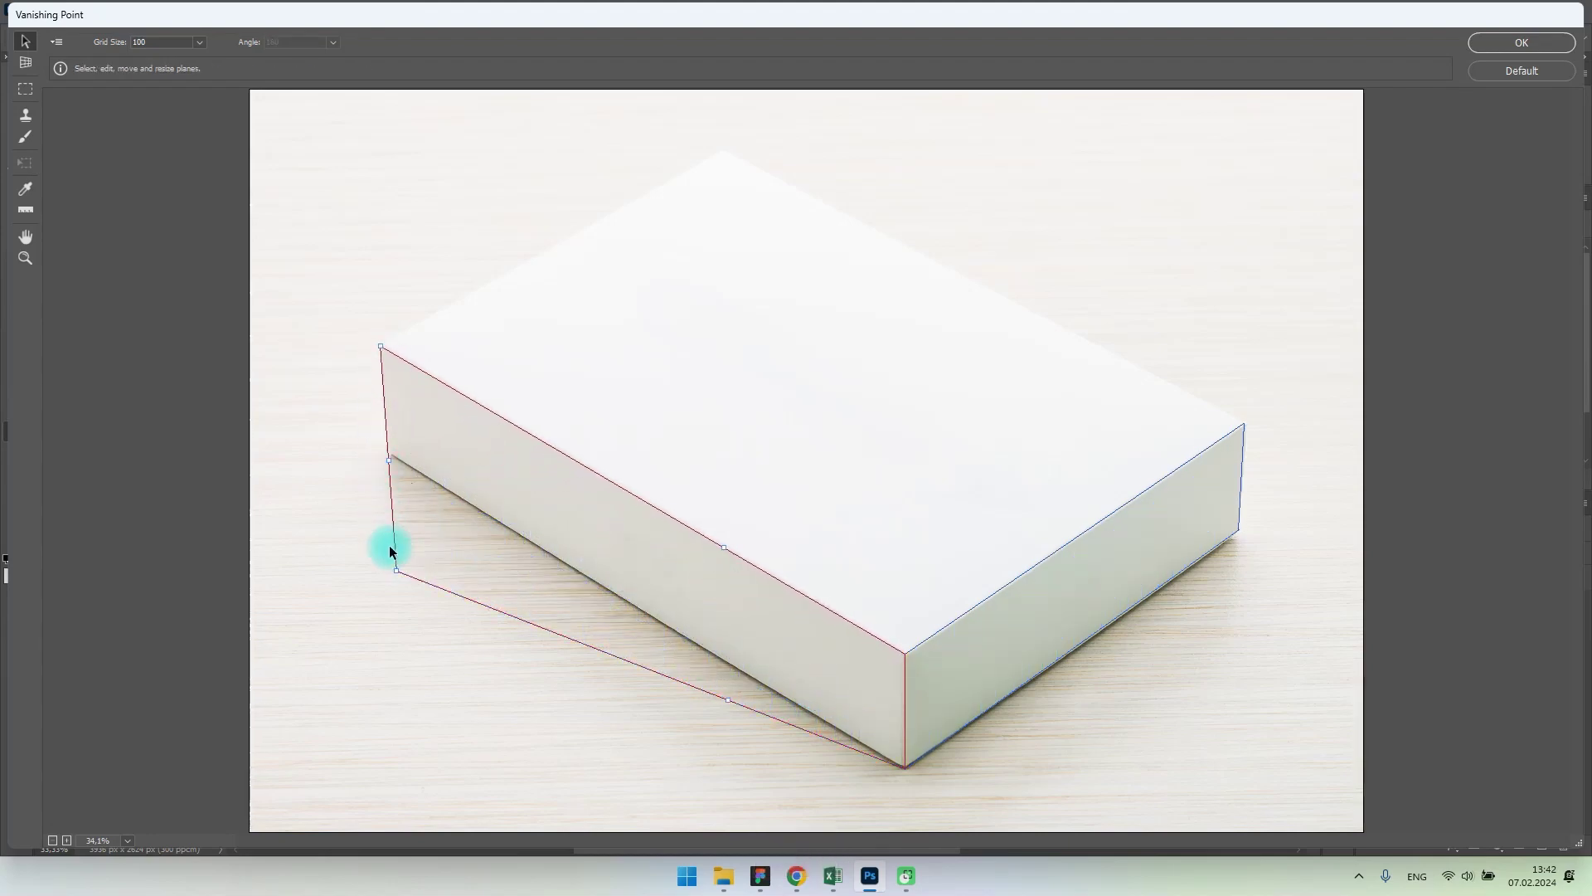
drag(398, 569, 399, 458)
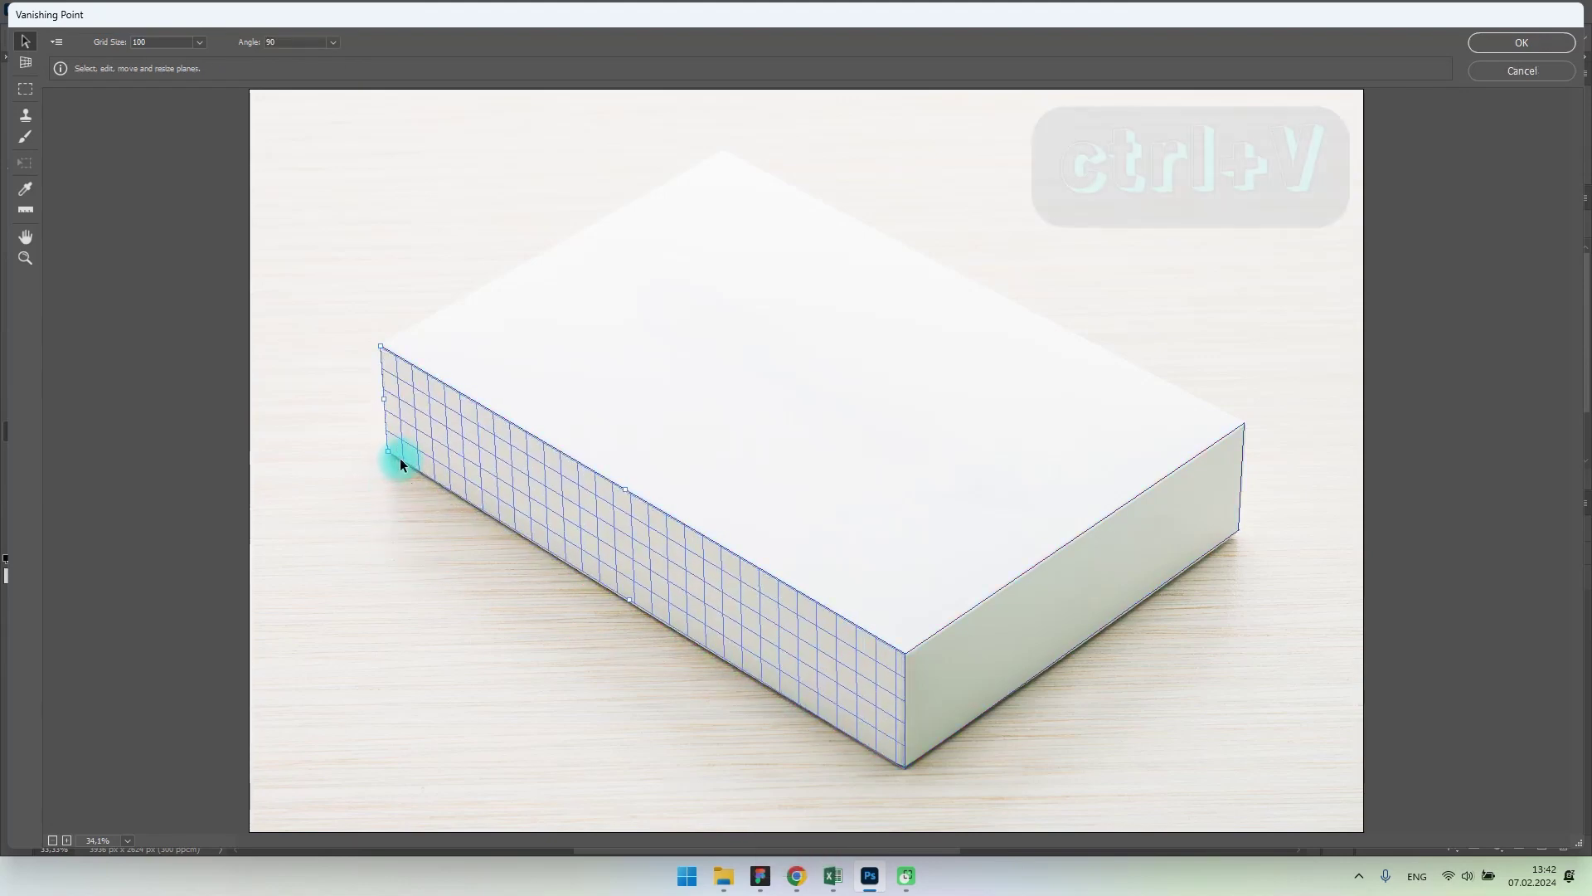
Paste the copied fire image into Vanishing Point and scale it proportionally to about a third of its width
key(ctrl+v)
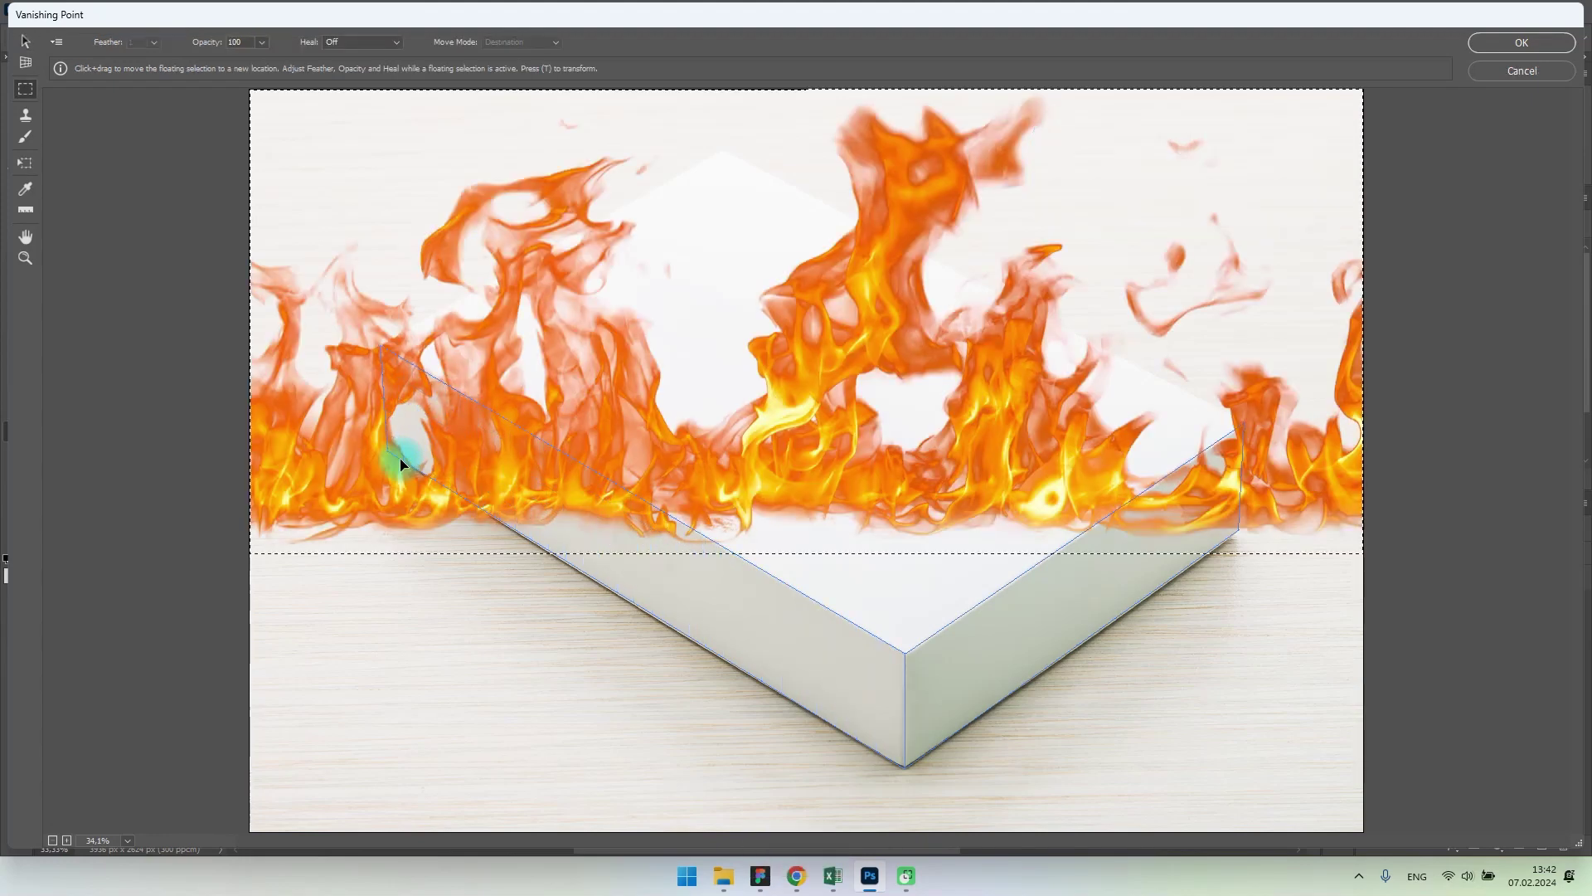
key(ctrl+t)
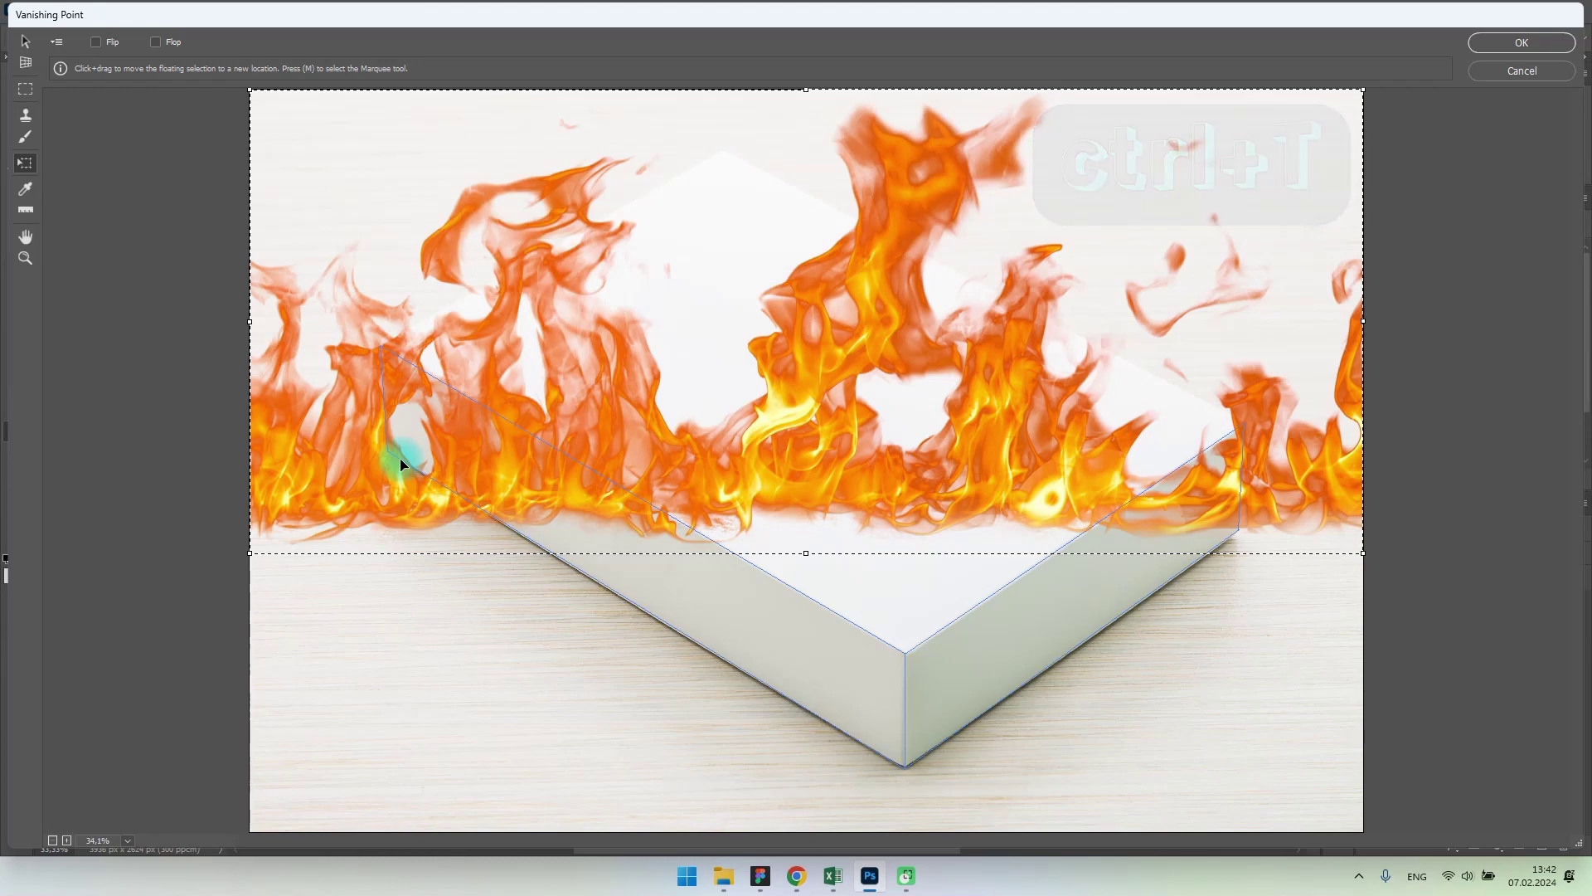
key(shift)
drag(249, 551, 1003, 242)
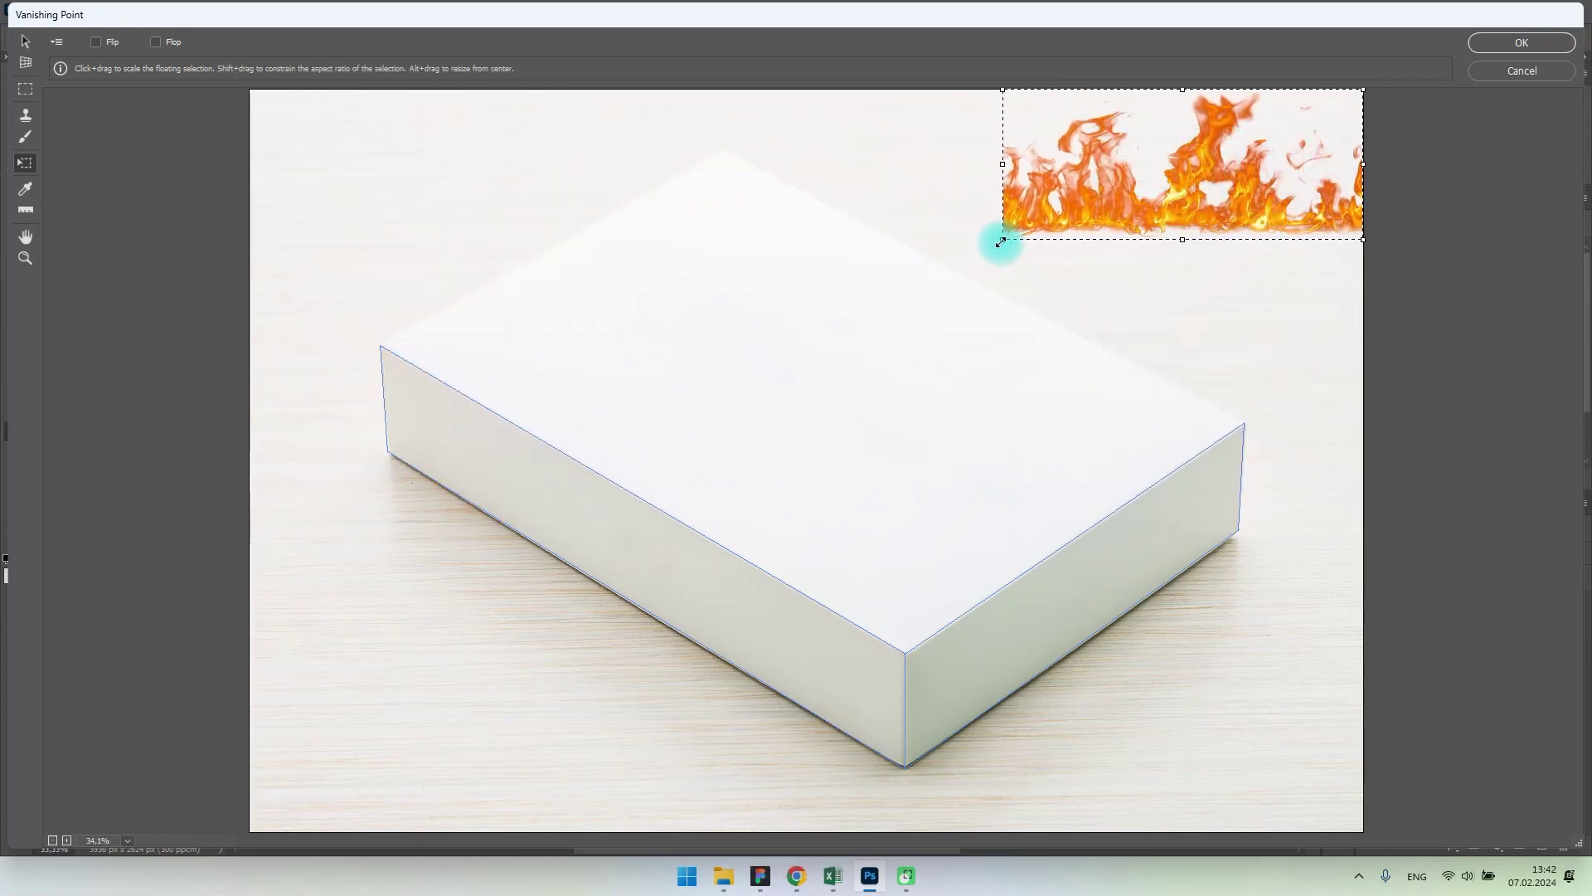
Place the fire image along the long and short sides of the box, and apply the Vanishing Point filter
drag(1194, 166, 524, 487)
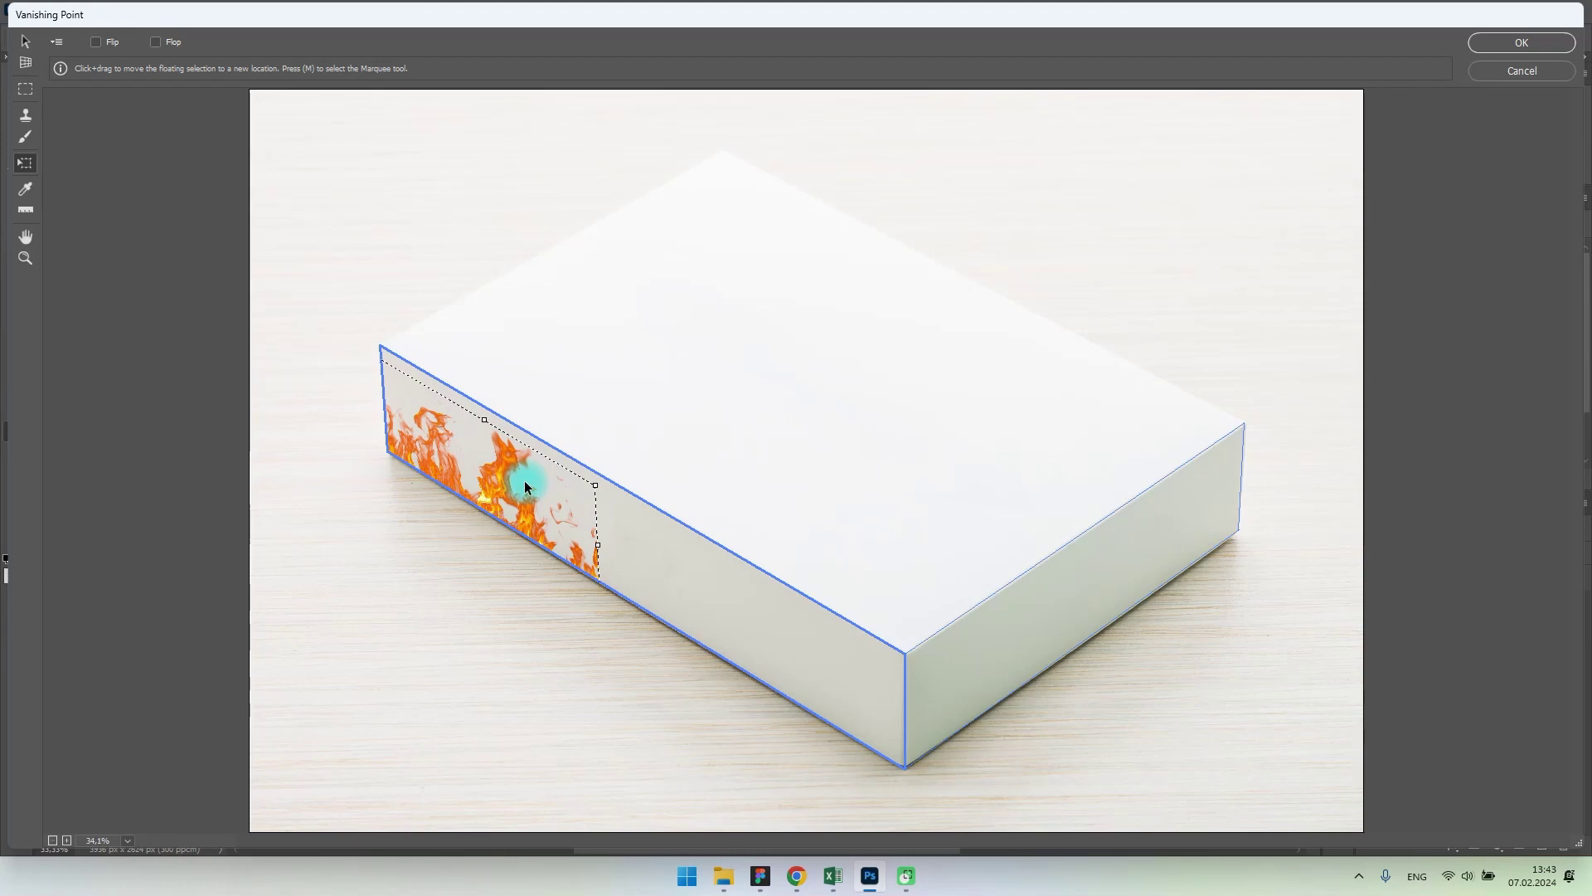
drag(533, 506, 1195, 515)
click(1523, 44)
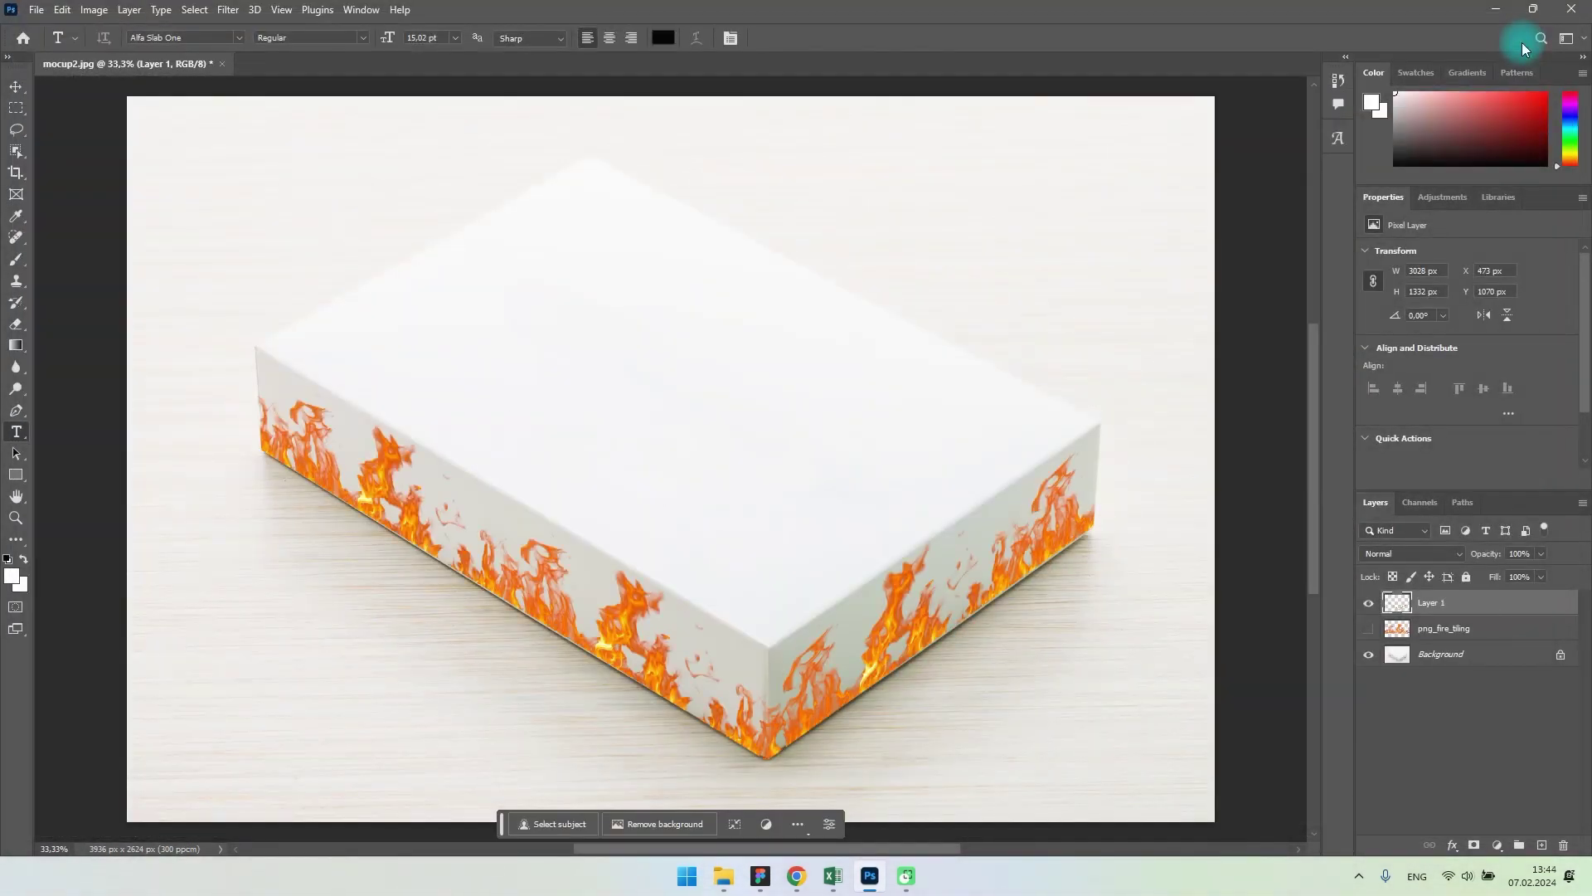
Apply a light blue Color Overlay (#75b8d7) to Layer 1 and set the layer's opacity to 59%
double_click(1401, 611)
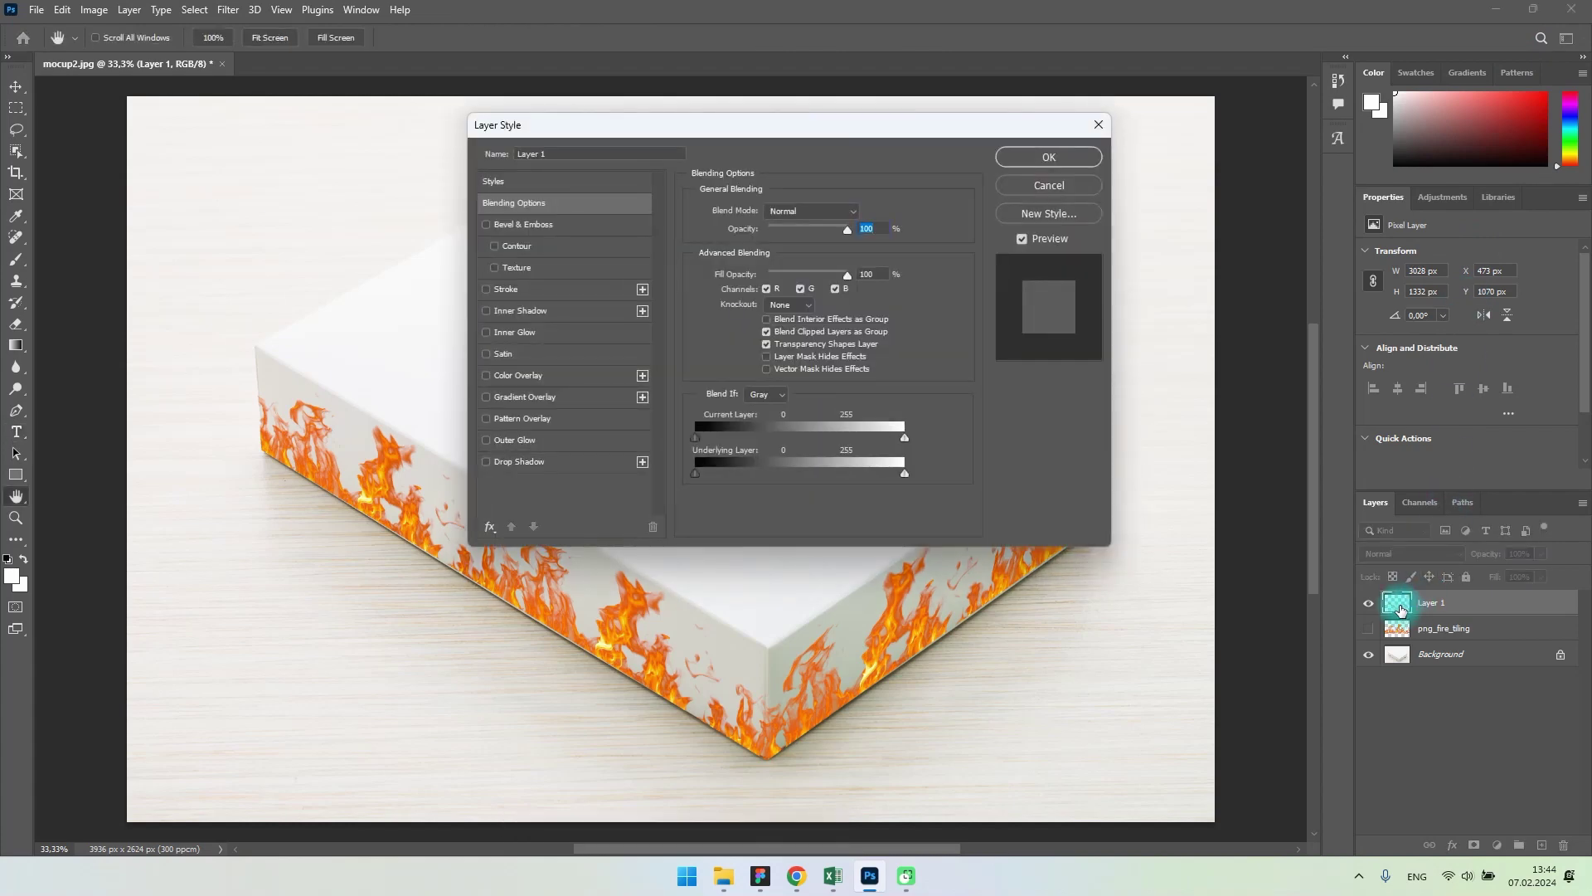
click(487, 376)
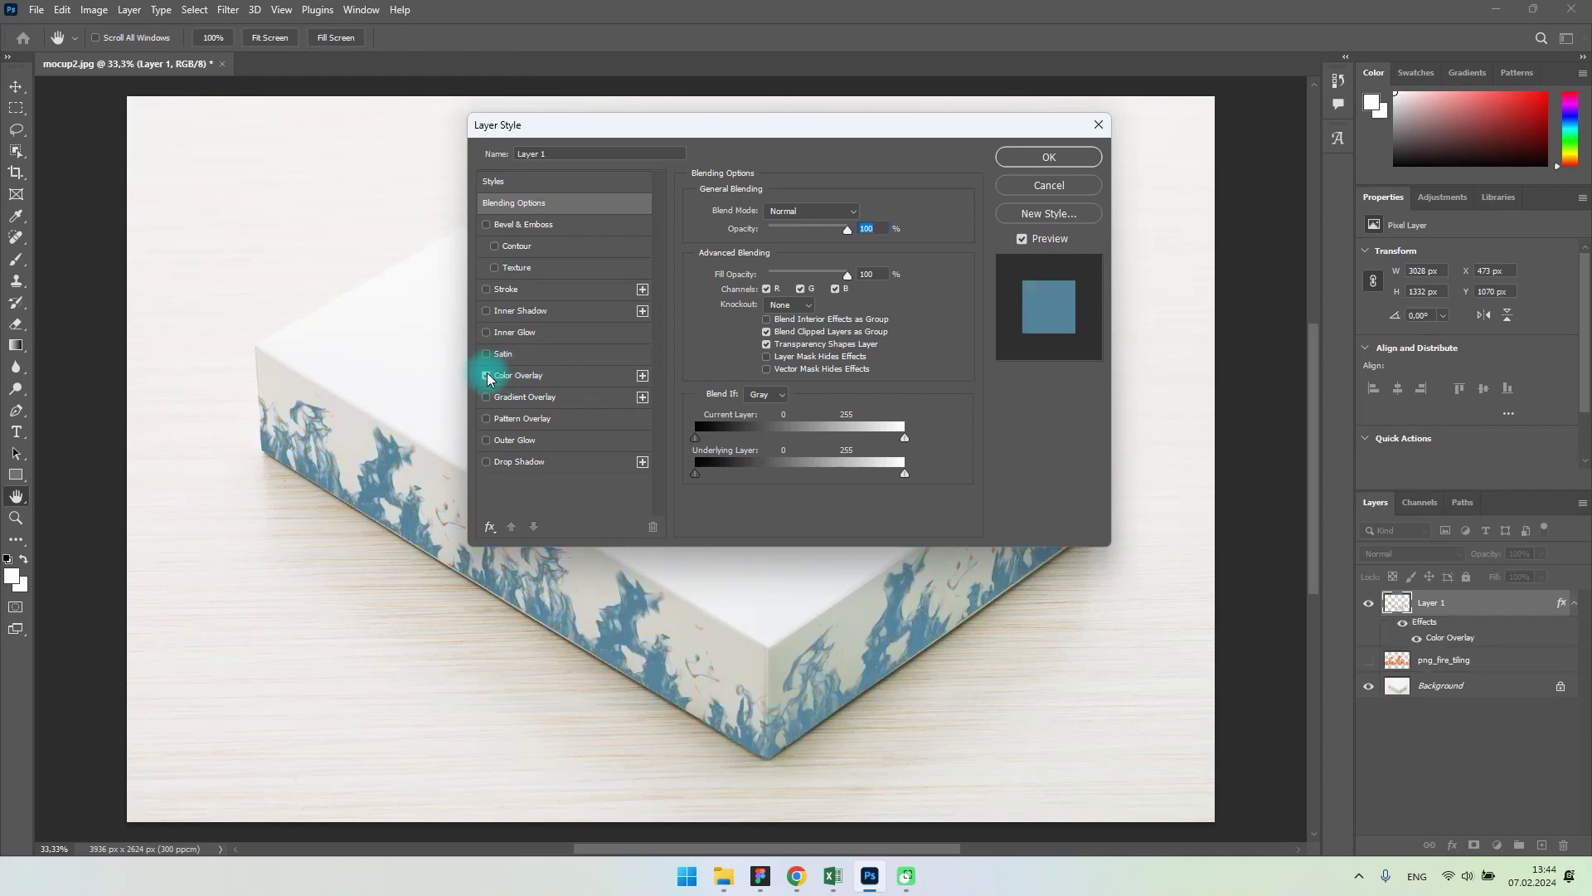
click(511, 379)
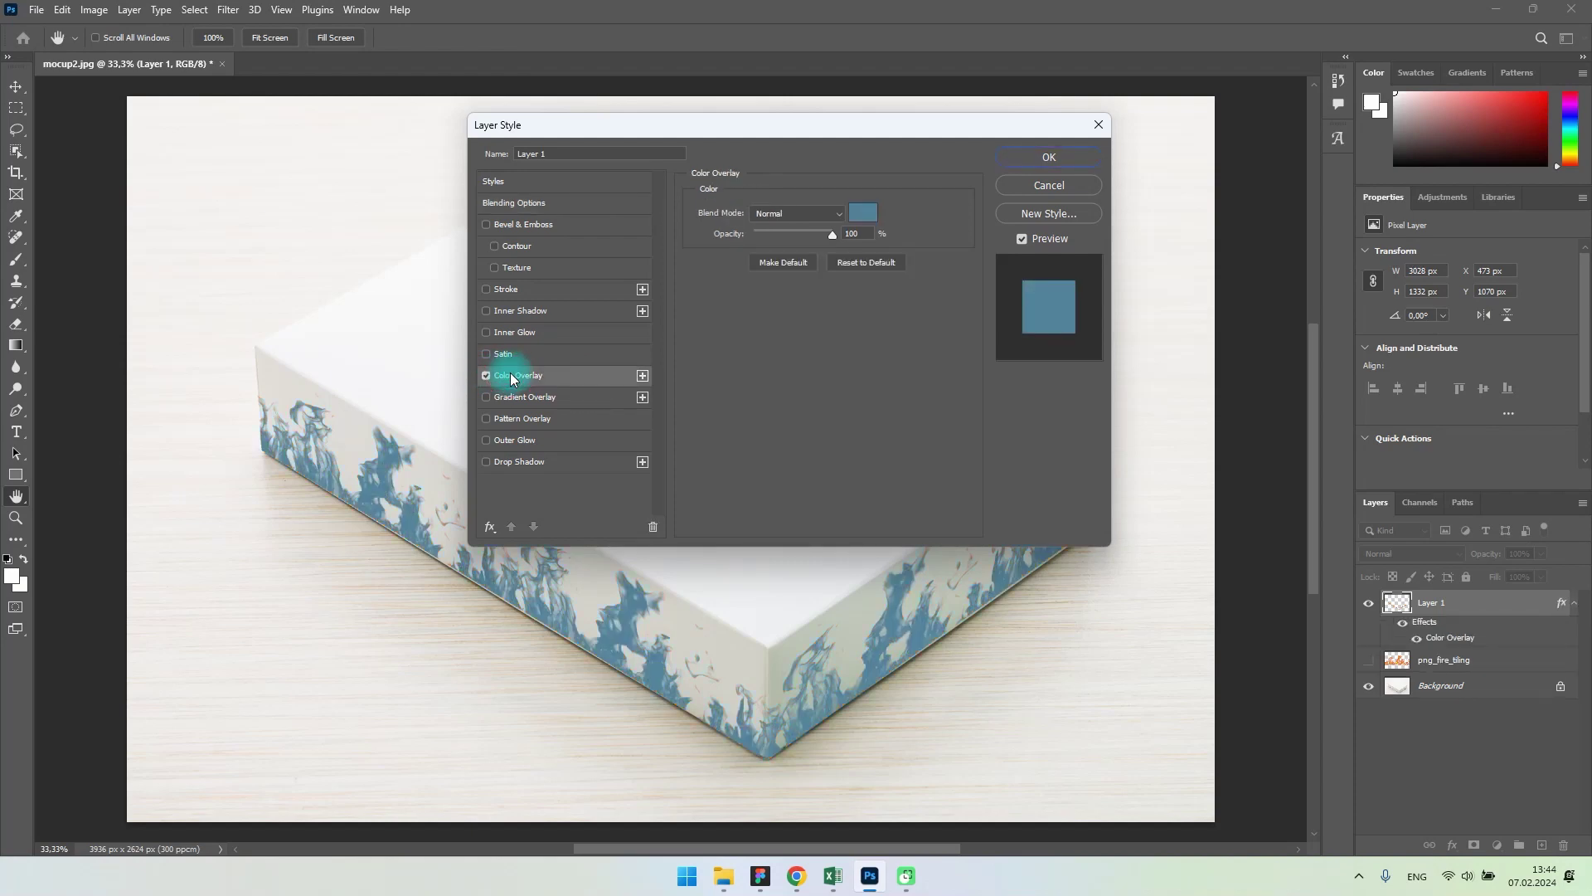
click(863, 214)
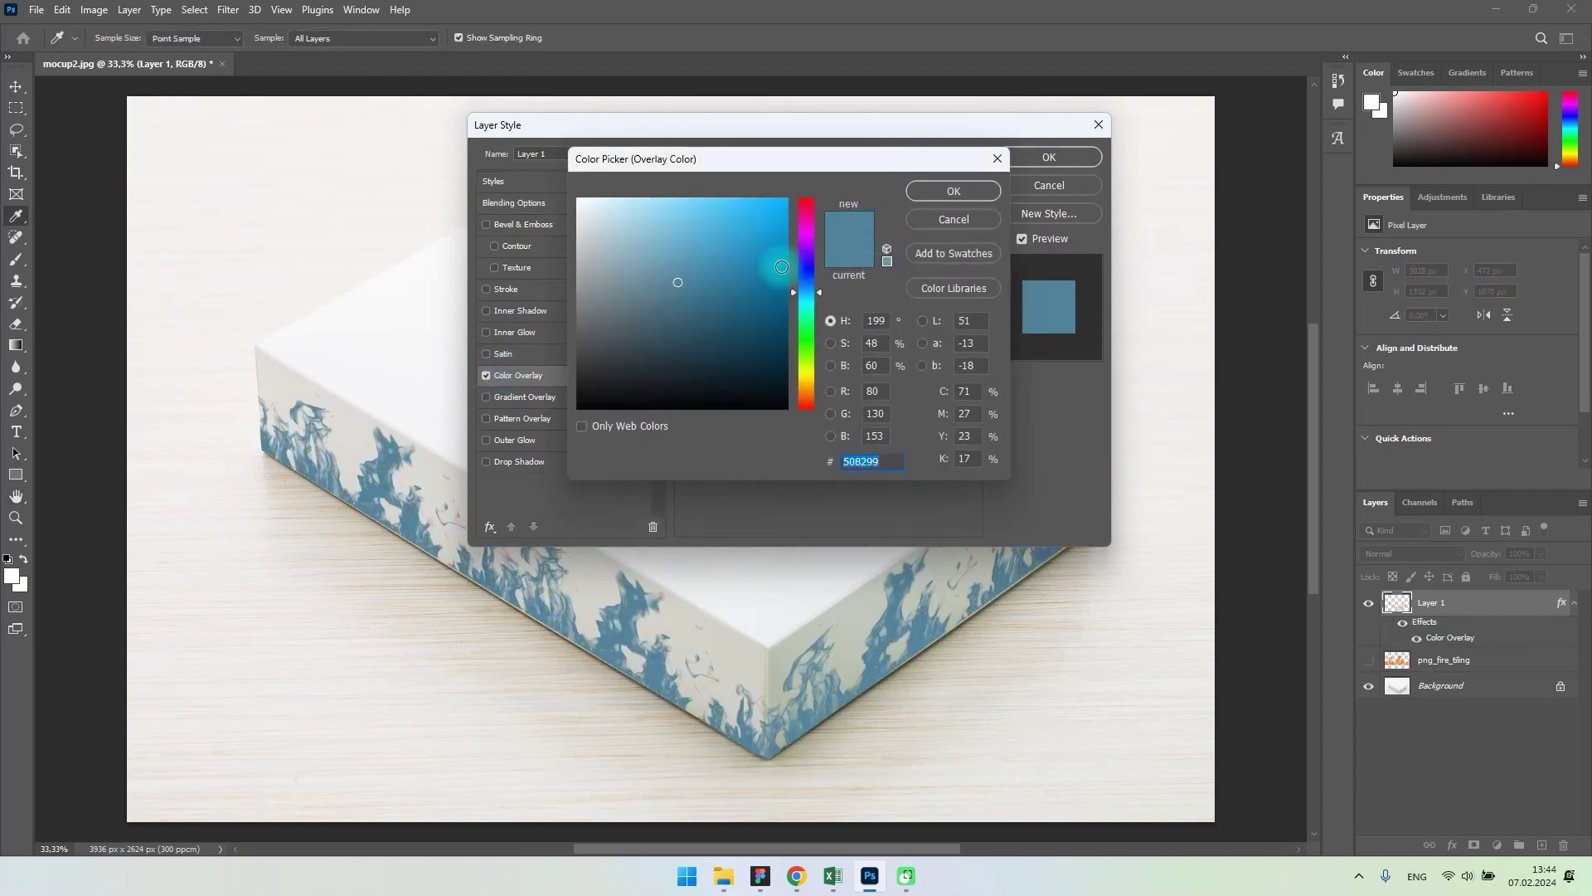
click(674, 232)
drag(674, 231, 721, 222)
click(672, 232)
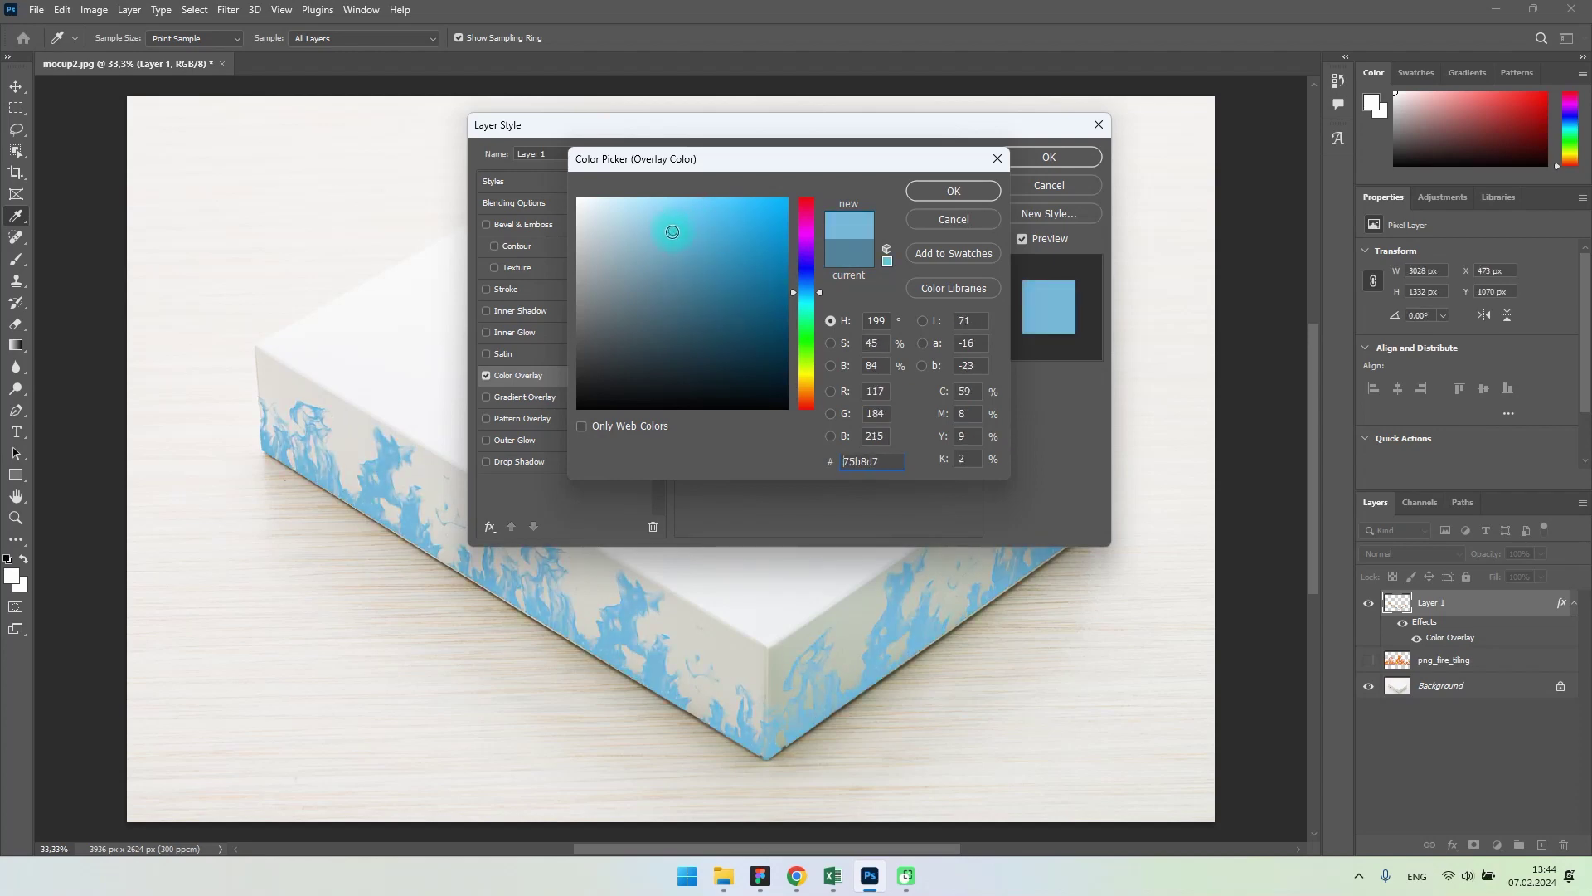
click(929, 192)
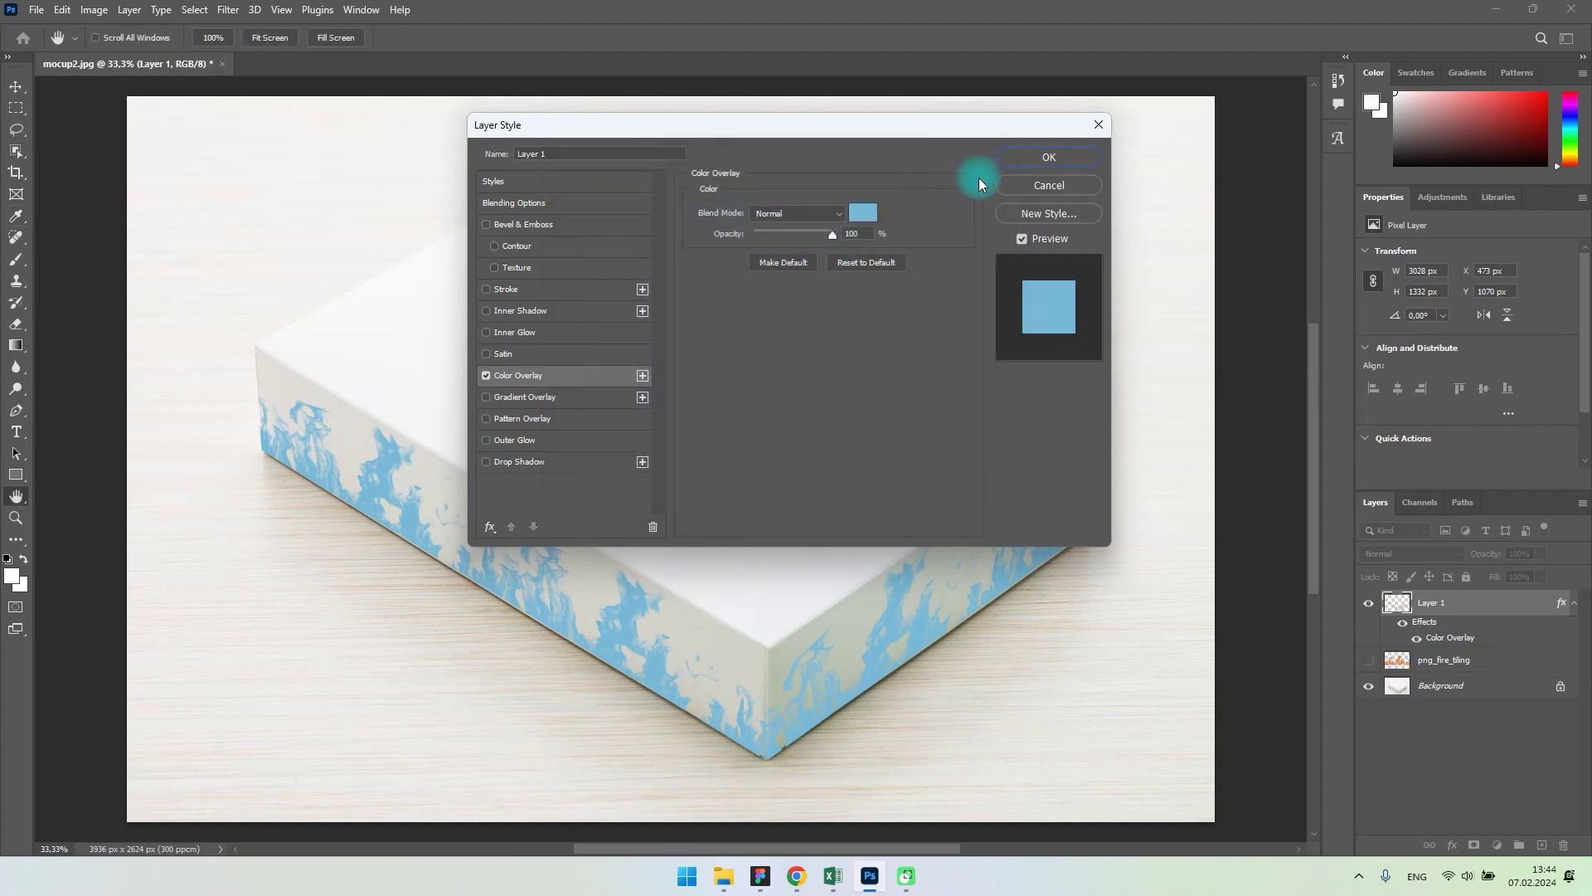
click(1046, 157)
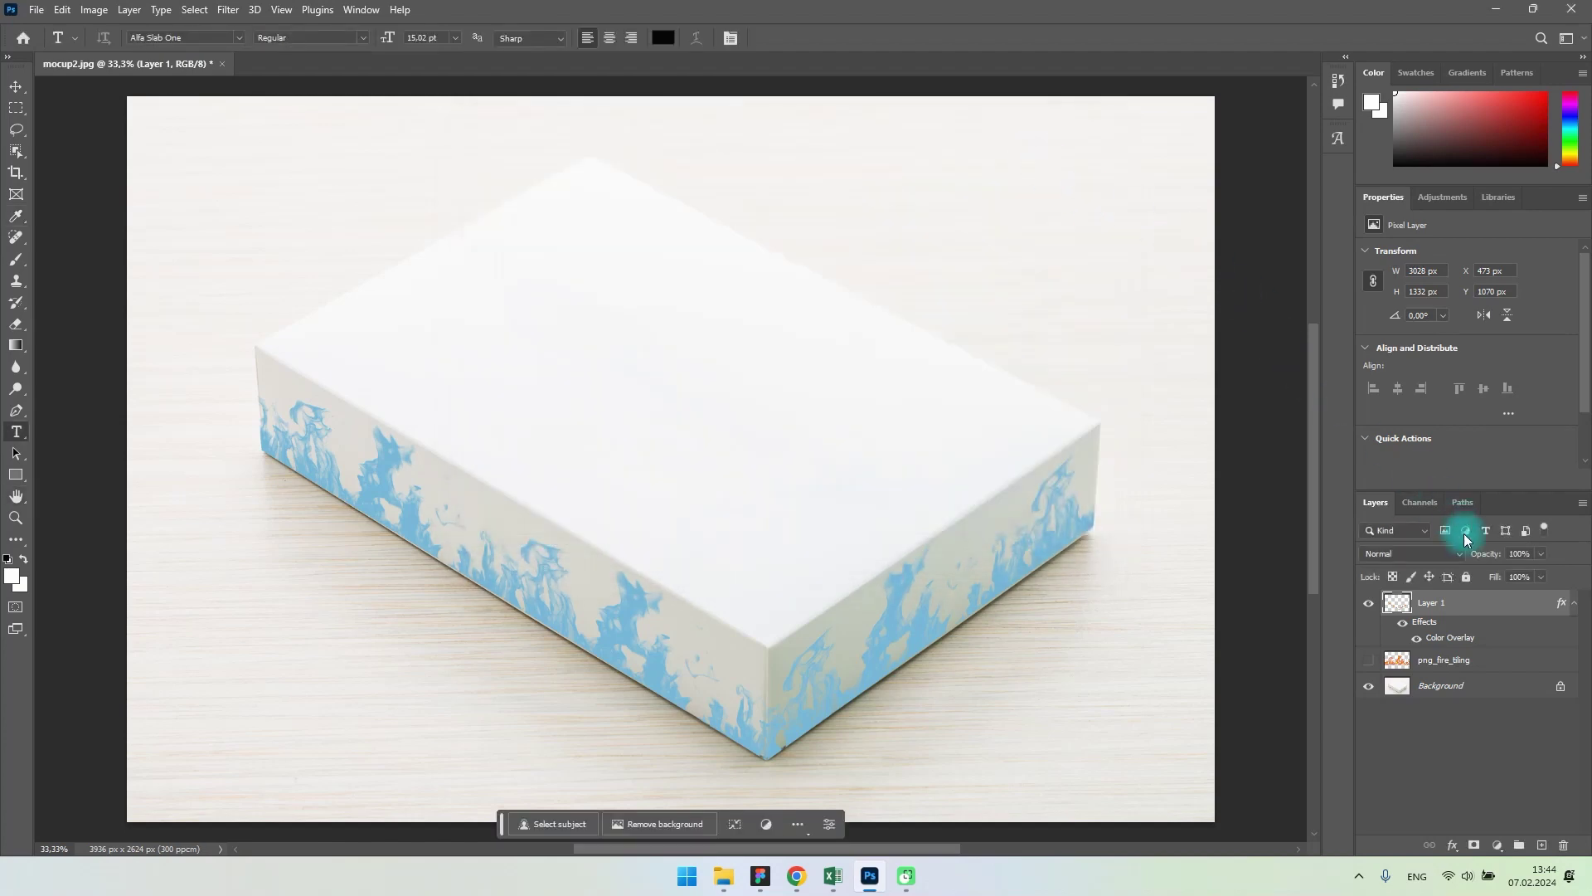
click(1538, 555)
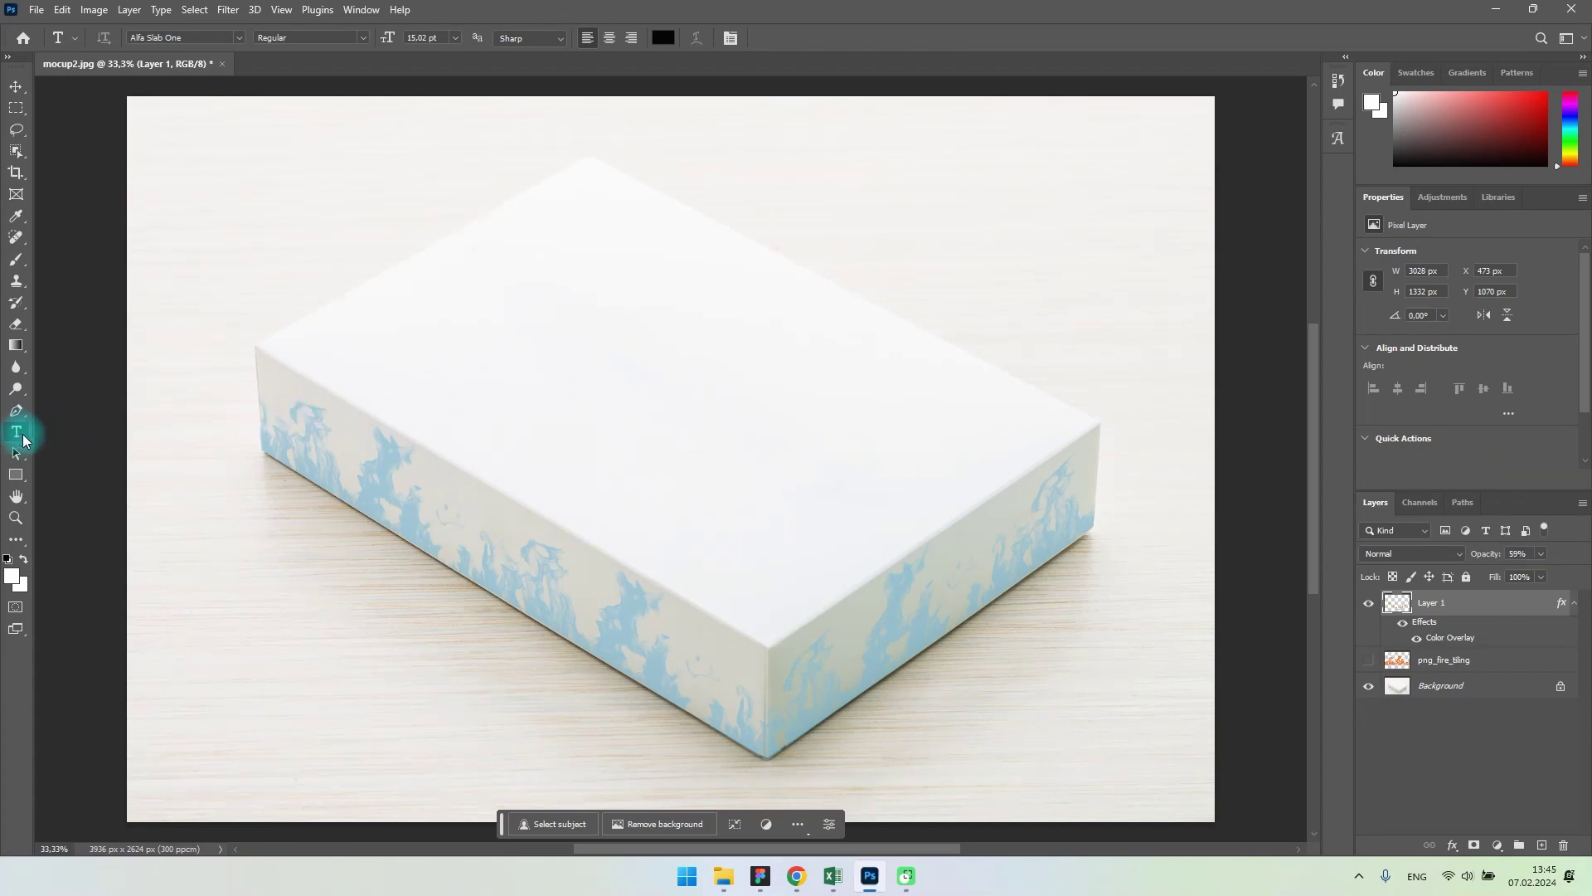
Add the two-line text "PUT ANY IMAGE" / "ONTO ANY OBJECT" in capitals over the box's top face
click(496, 332)
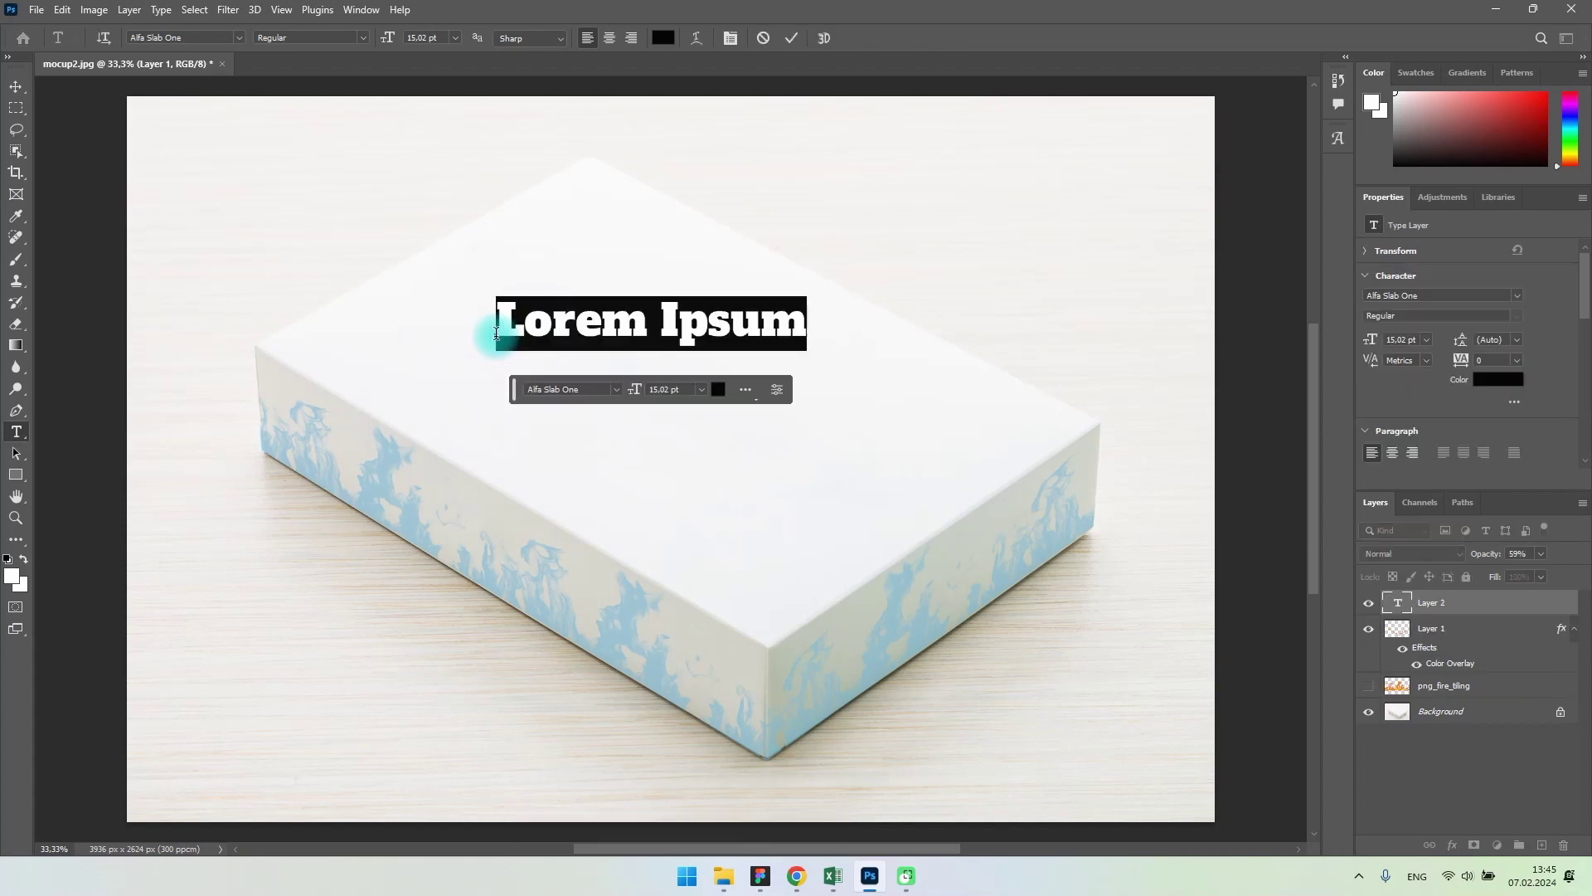
key(Caps_Lock)
text(PUT ANY IMAG)
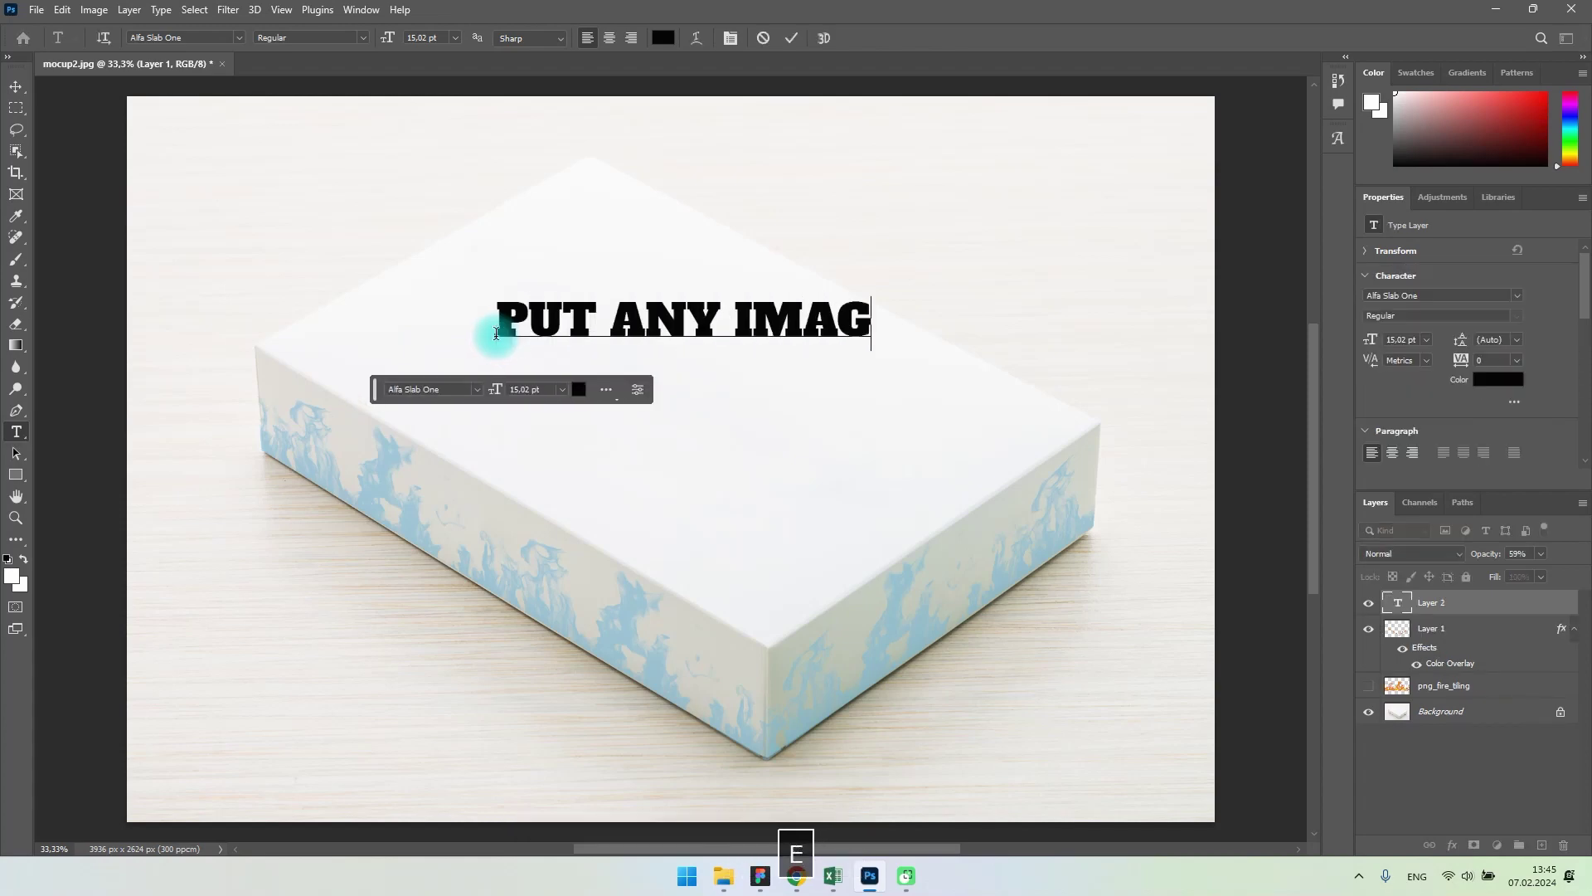
text(E)
key(Return)
text(ONTO ANY OBJECT)
Try the Calibri font on the whole text, and return it to Alfa Slab One
key(ctrl+a)
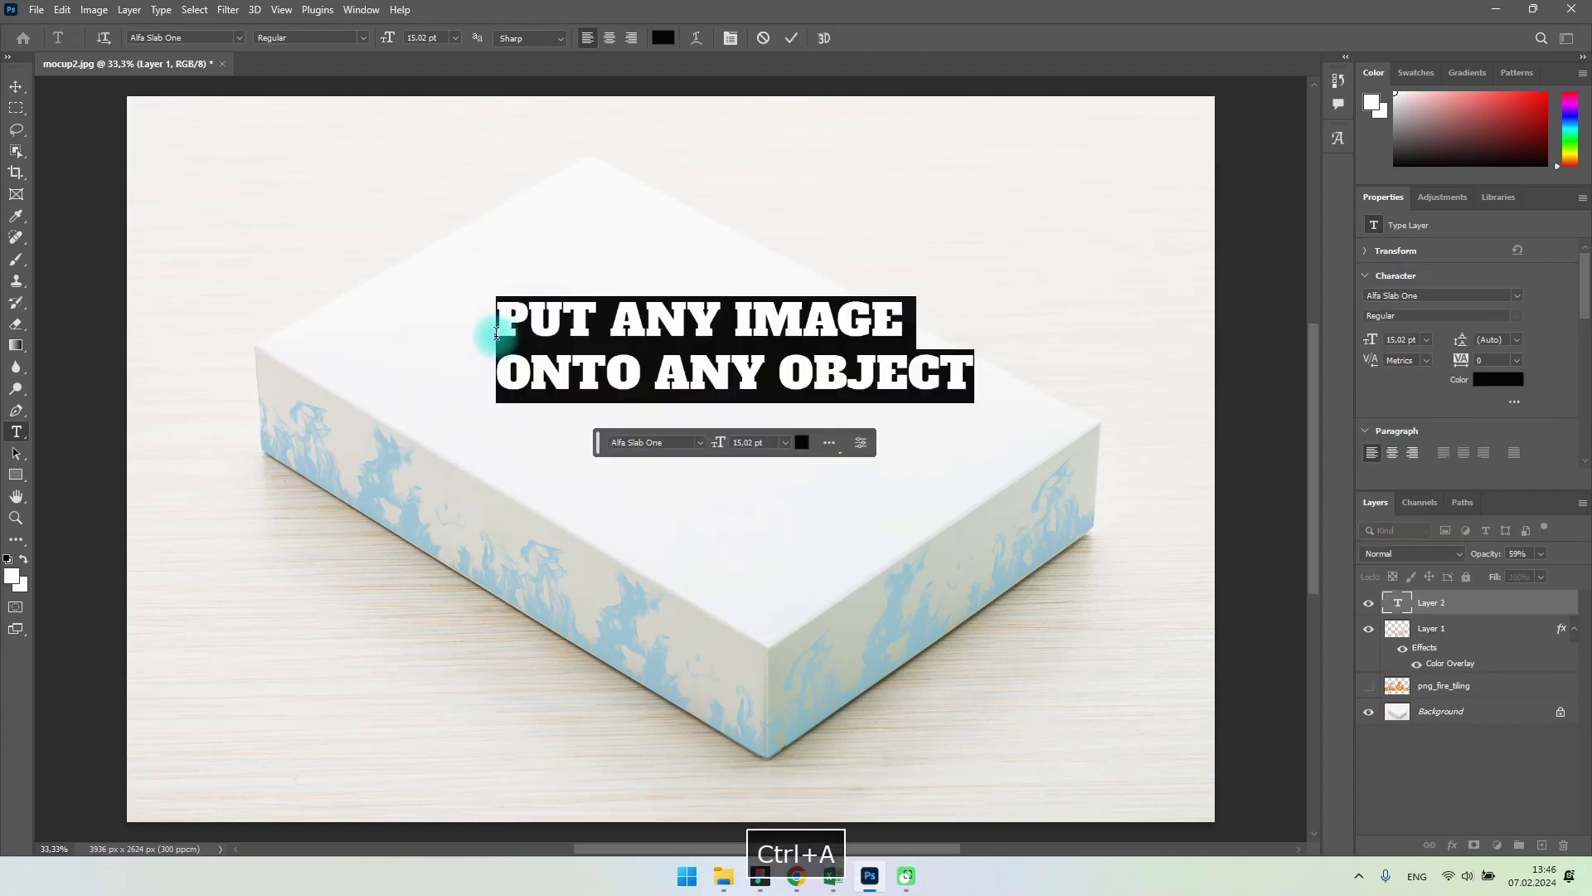
click(698, 442)
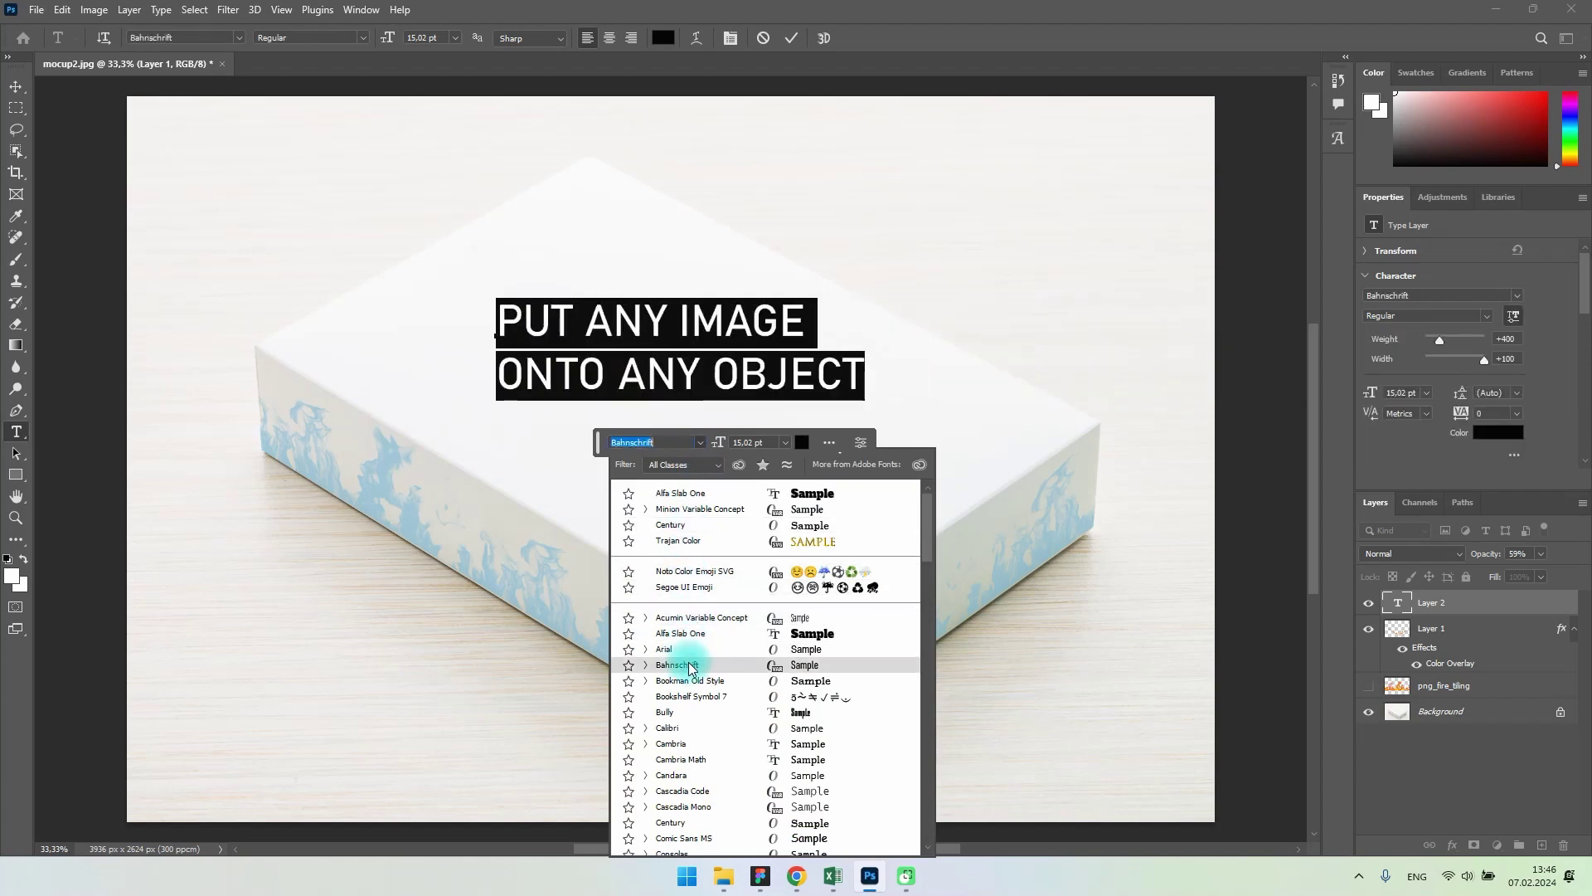
click(674, 727)
click(628, 443)
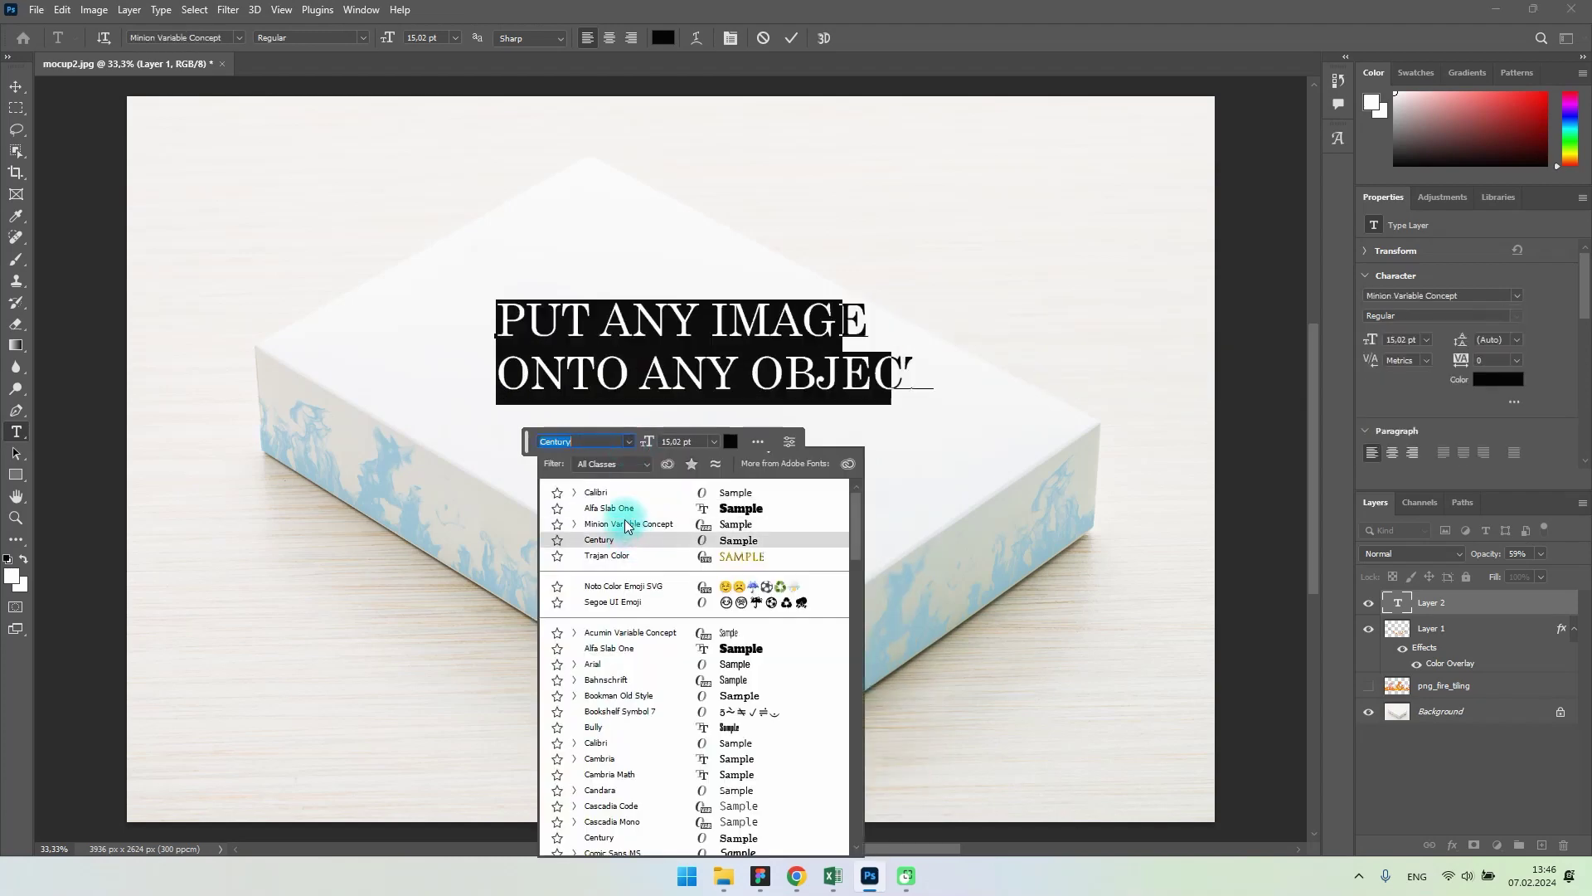
click(598, 518)
click(962, 379)
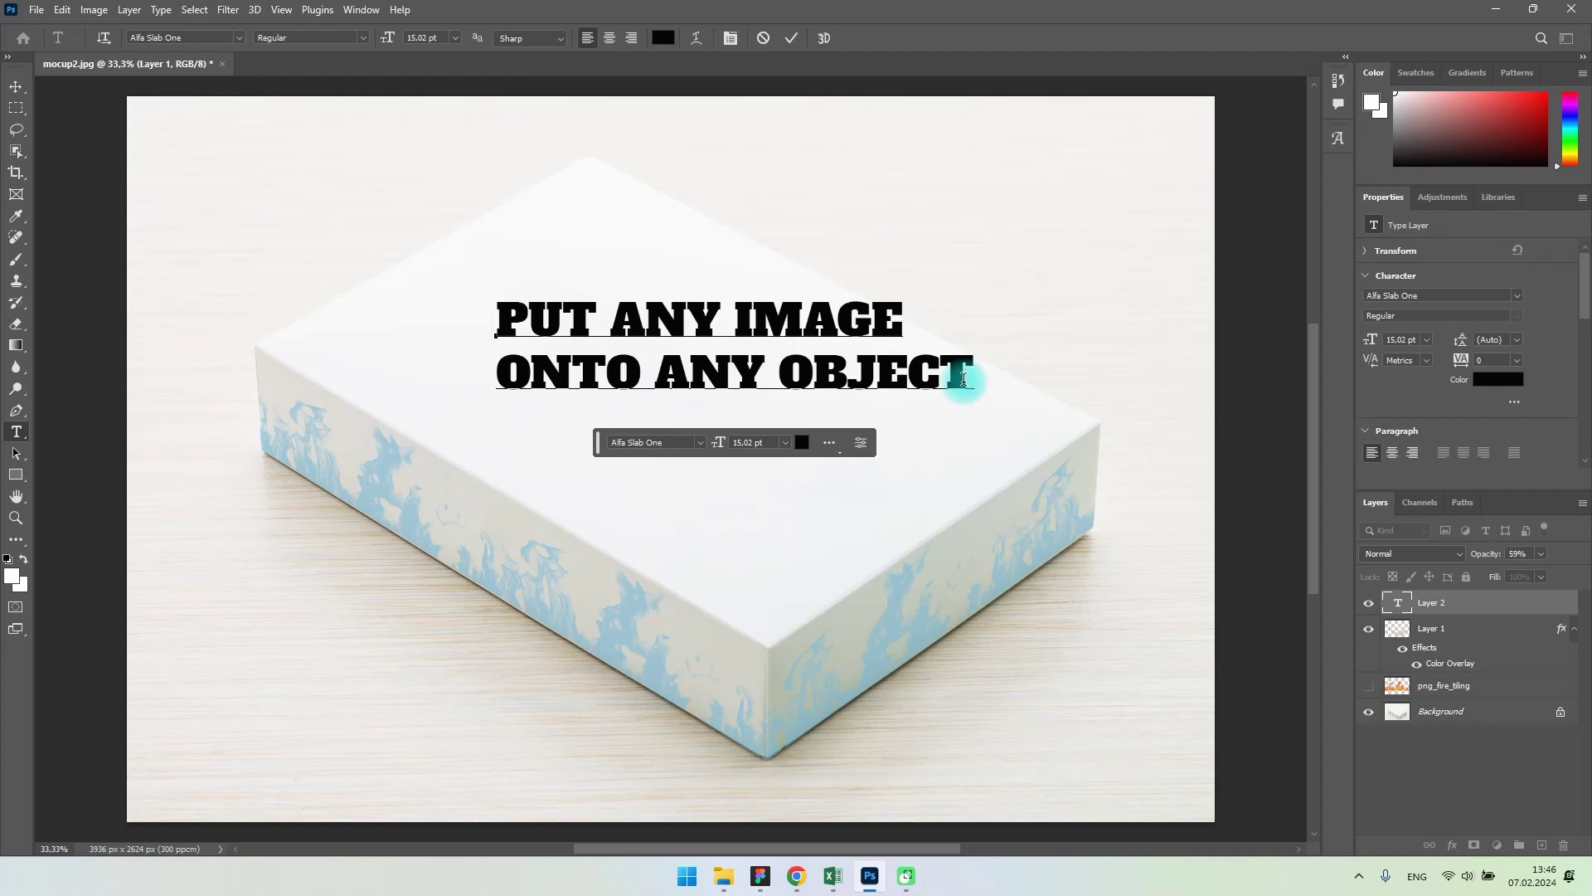
Rasterize the "PUT ANY IMAGE ONTO ANY OBJECT" text layer, copy its content from the whole canvas, and clear the selection
click(1449, 605)
right_click(1424, 609)
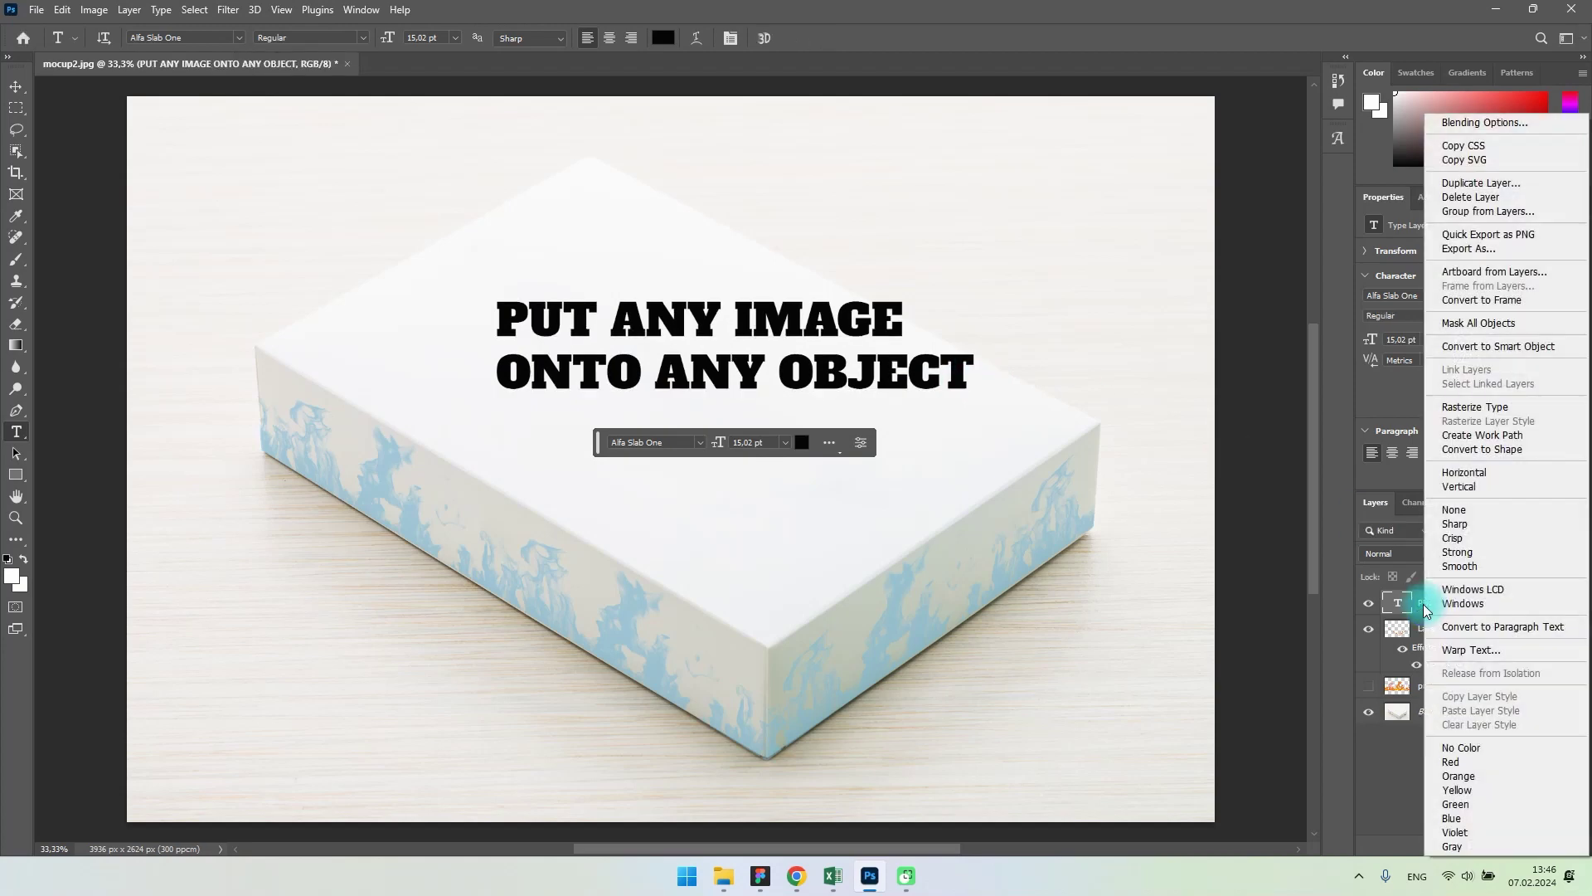
click(1477, 407)
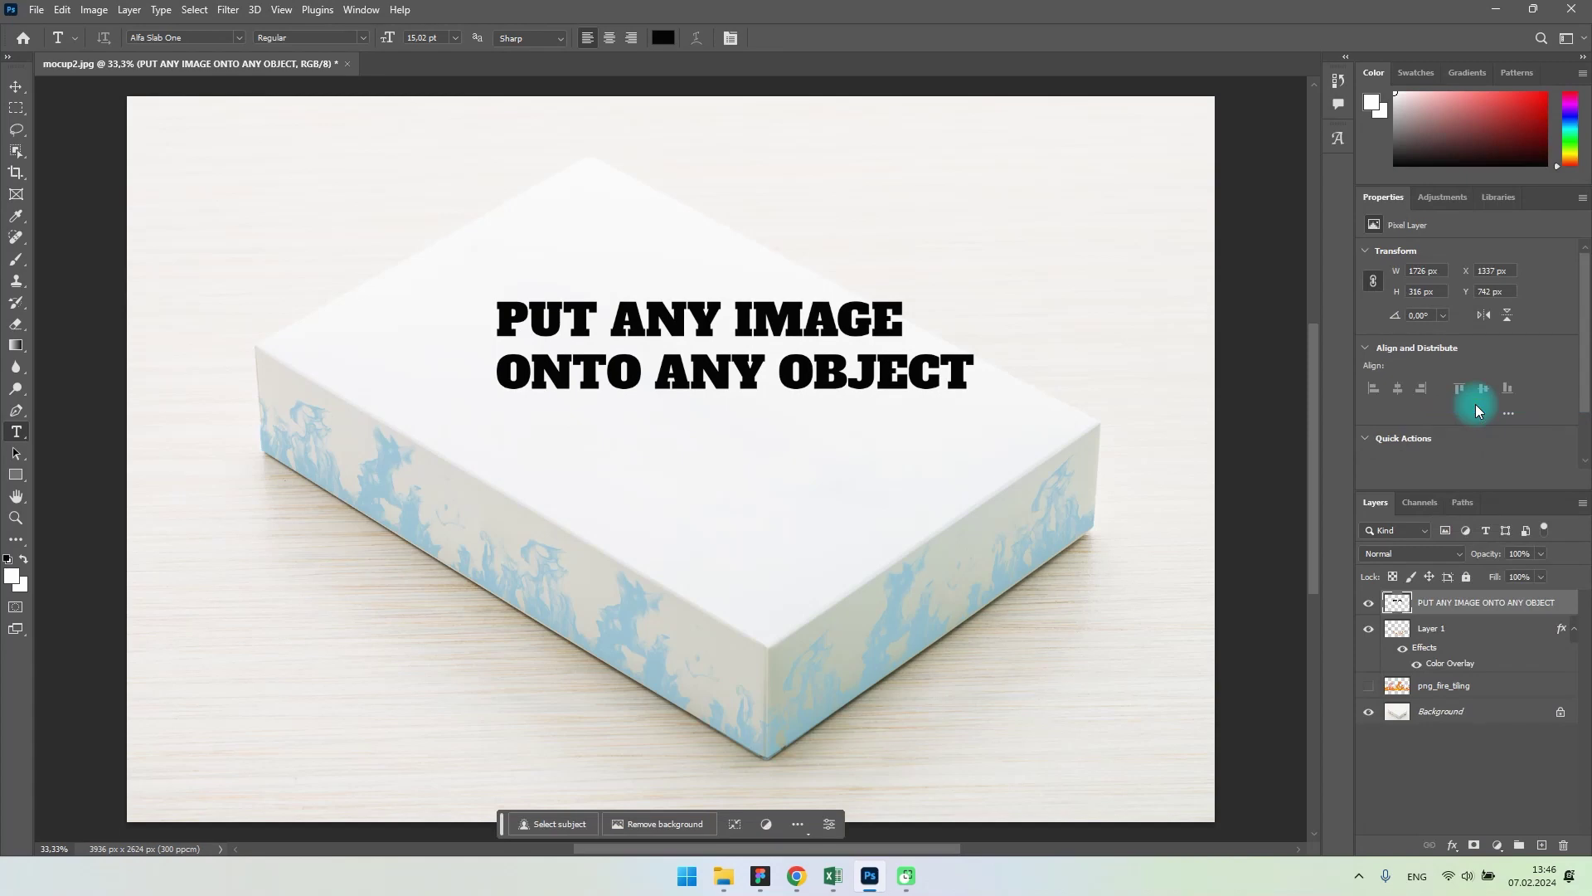
key(ctrl+a)
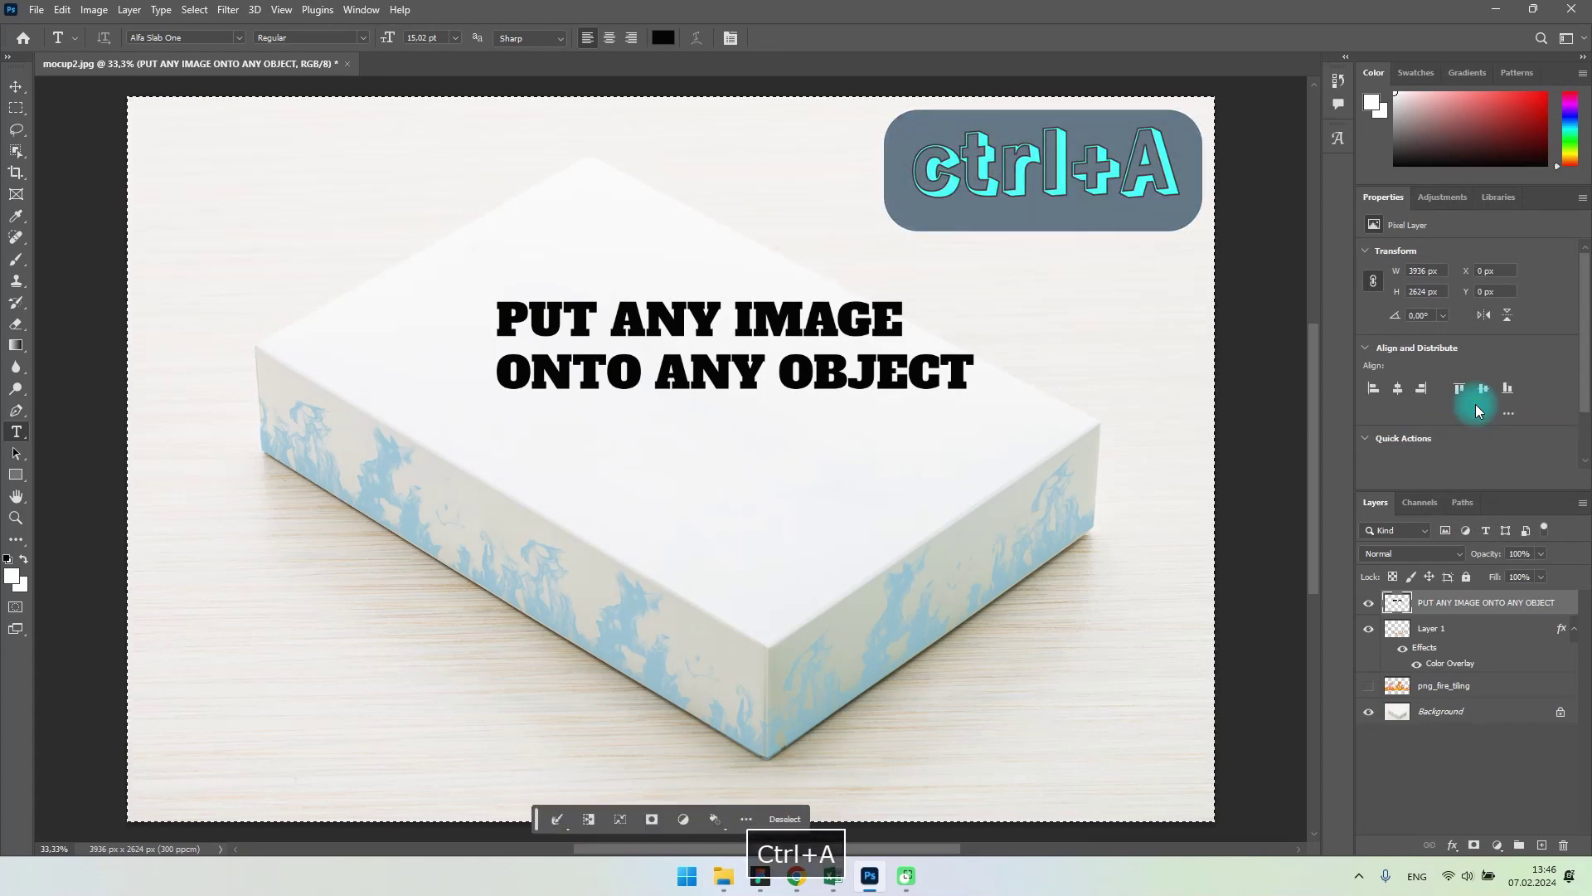
key(ctrl+c)
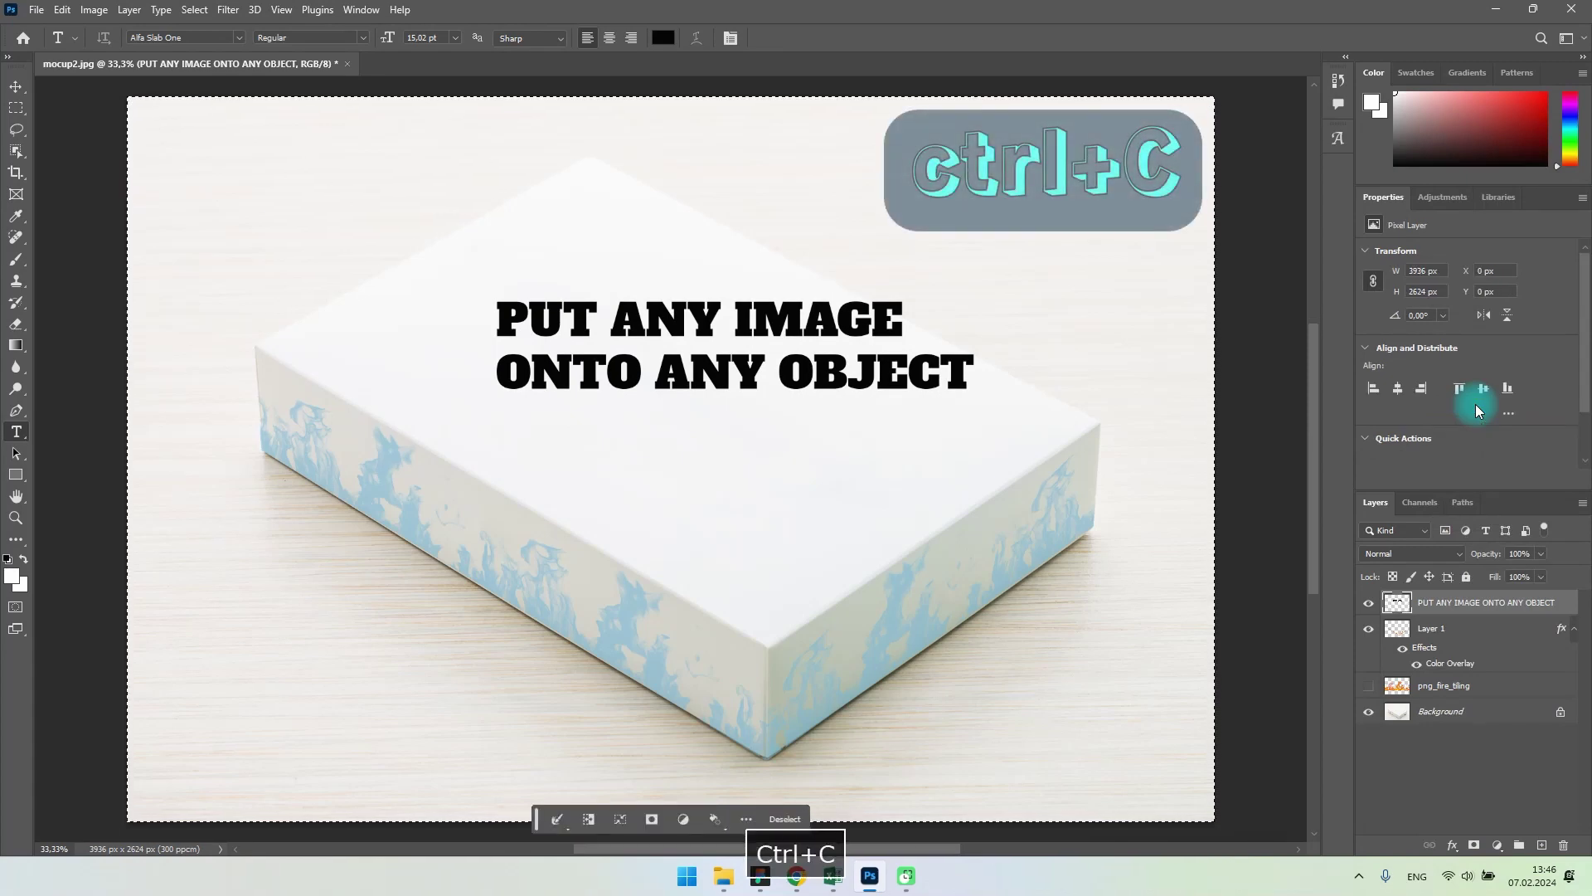
key(ctrl+d)
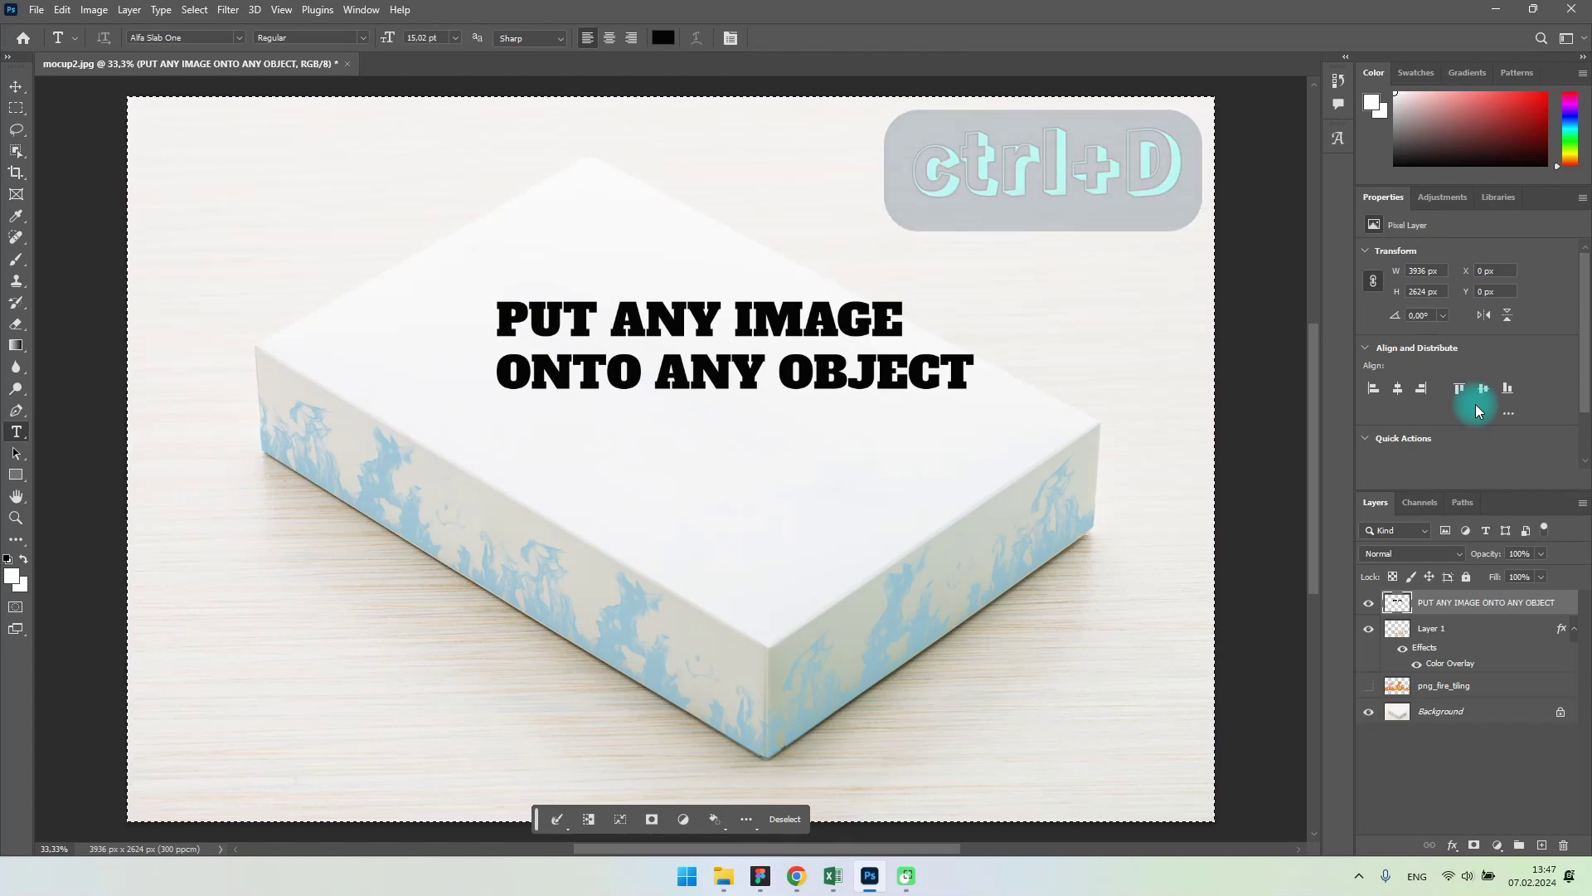
key(ctrl+d)
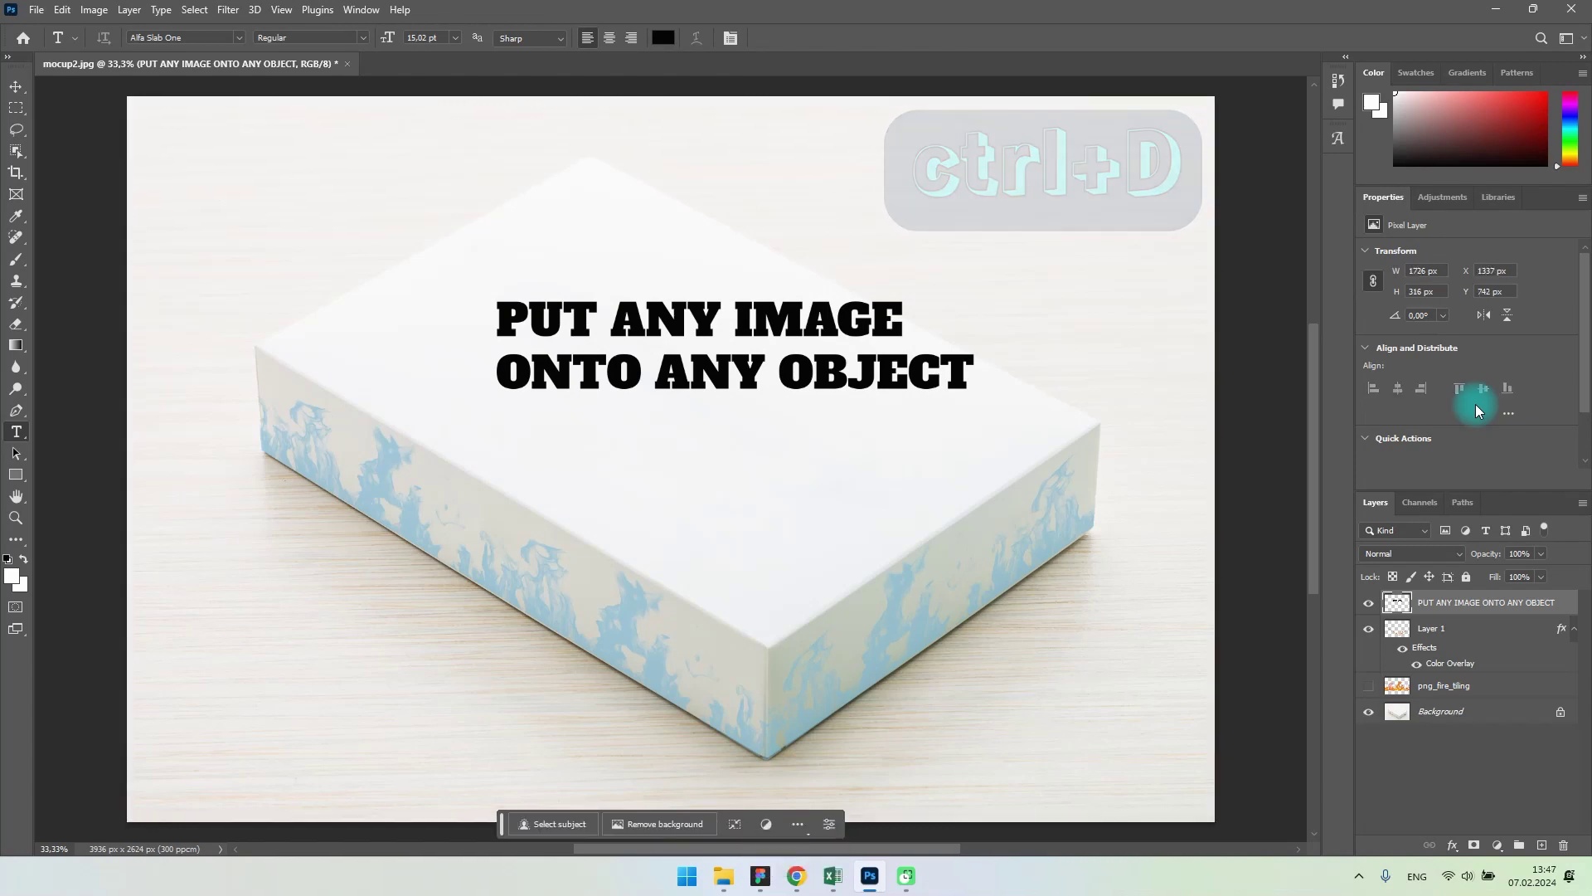
Add a new empty layer with default settings above the text layer, and hide the flat text layer
key(ctrl+shift+n)
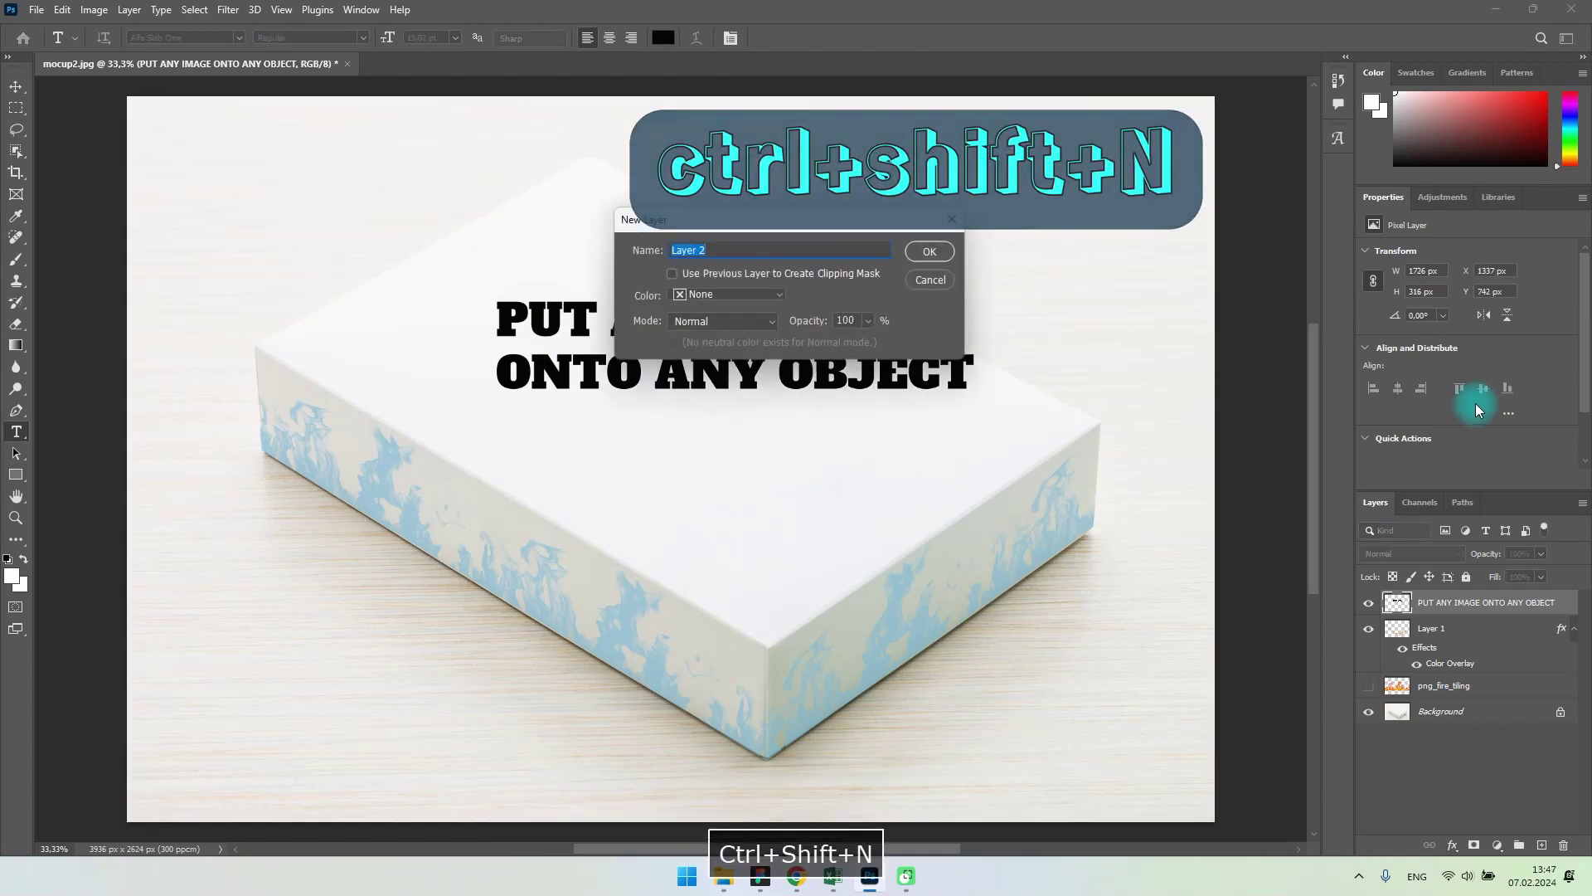
click(929, 251)
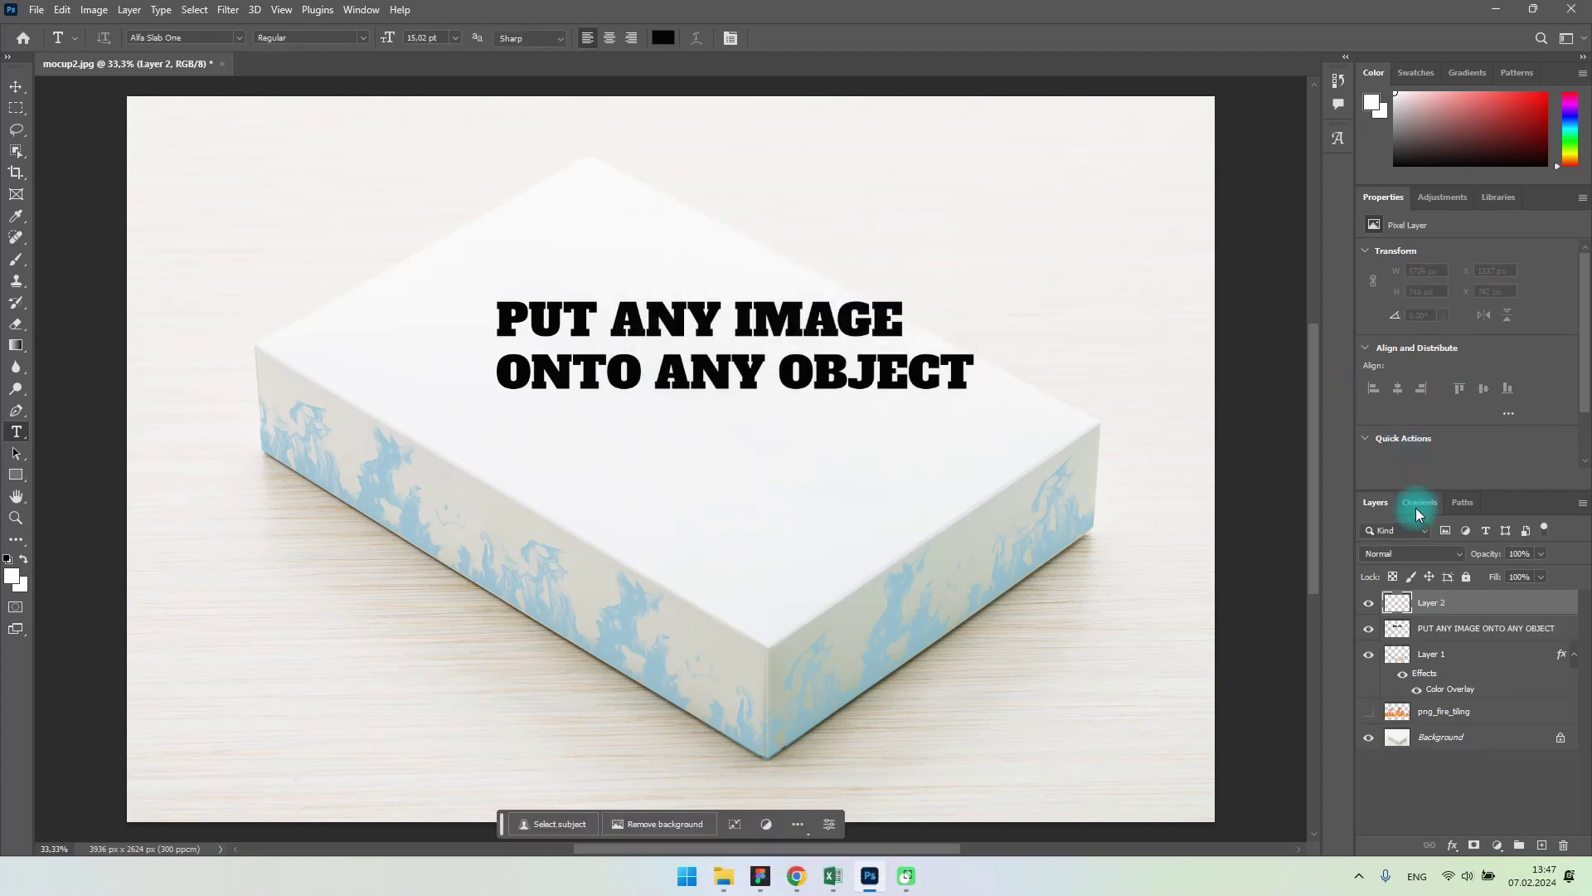
click(1369, 629)
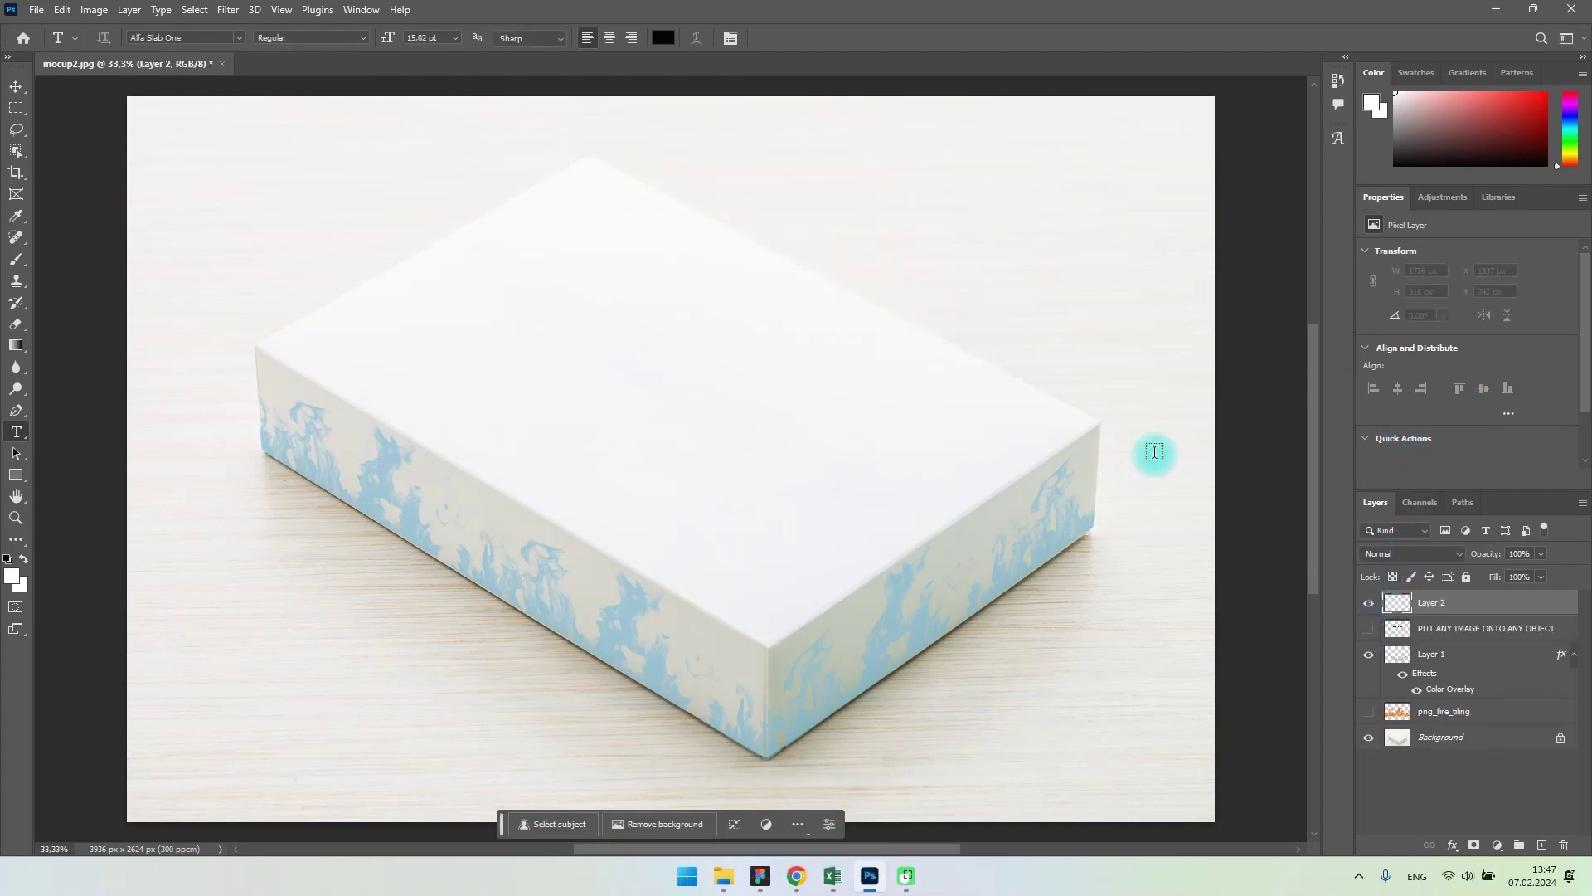
Open the Vanishing Point filter on Layer 2 and create a perspective plane on the four corners of the box's top face
click(232, 16)
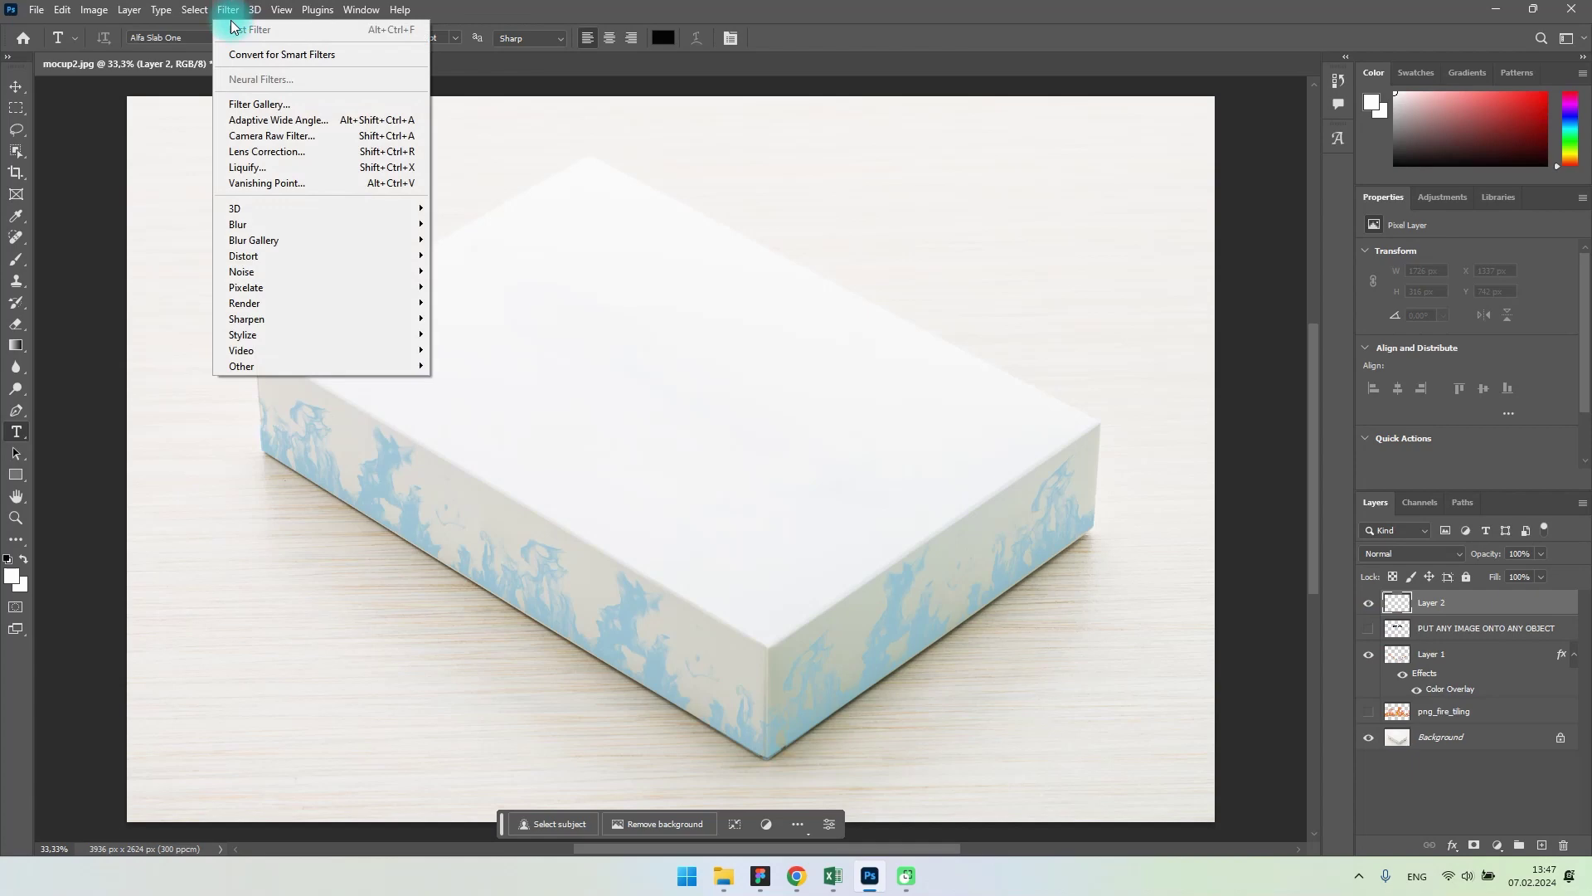
click(301, 183)
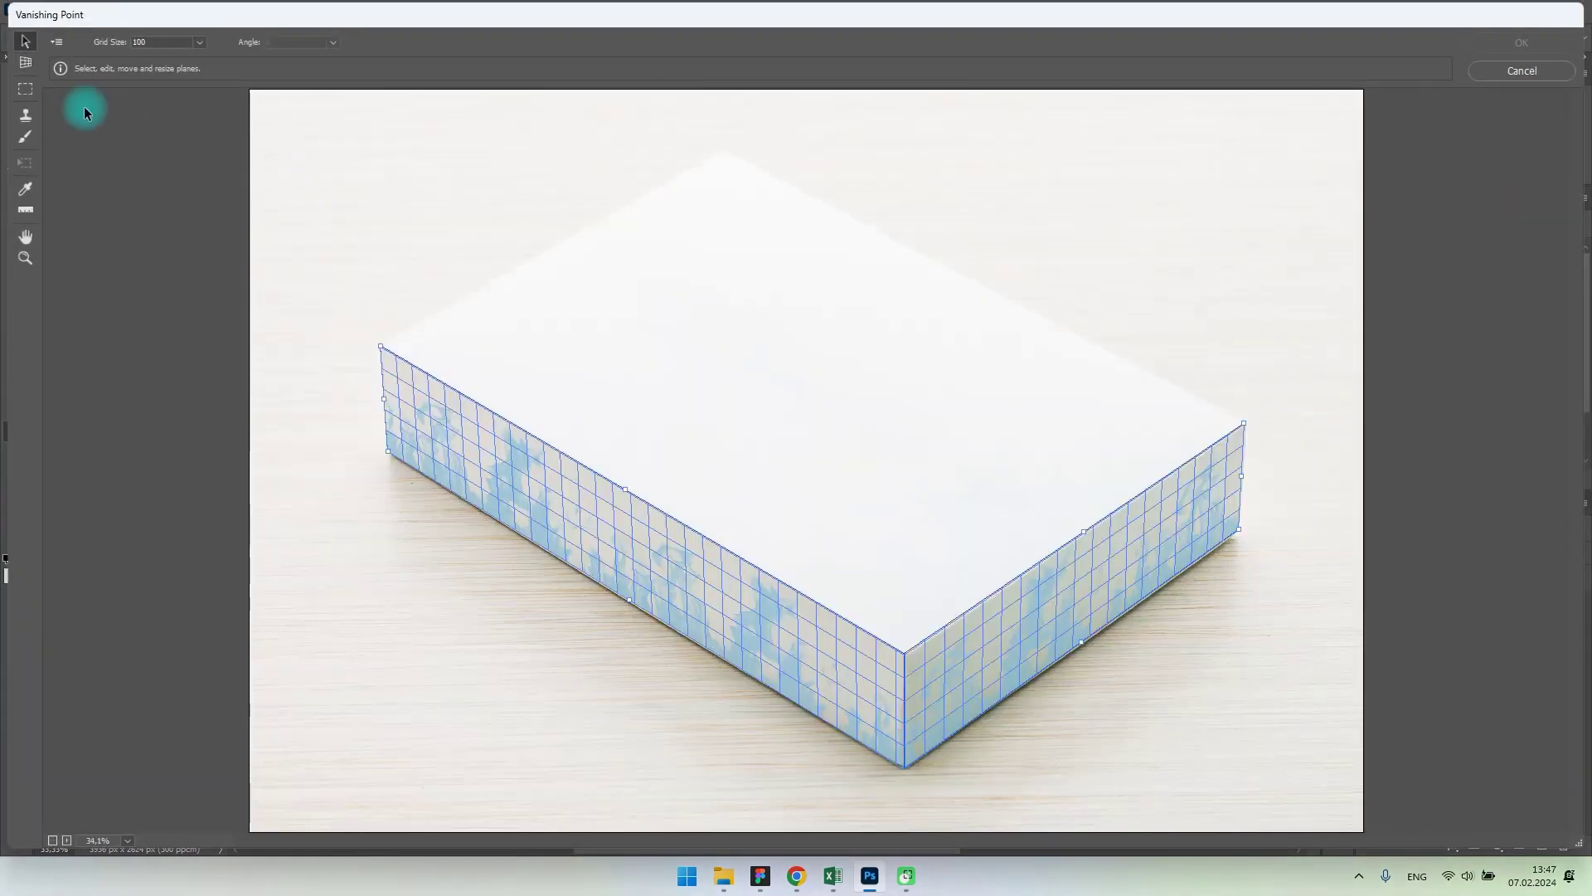
click(724, 147)
click(1244, 421)
click(904, 651)
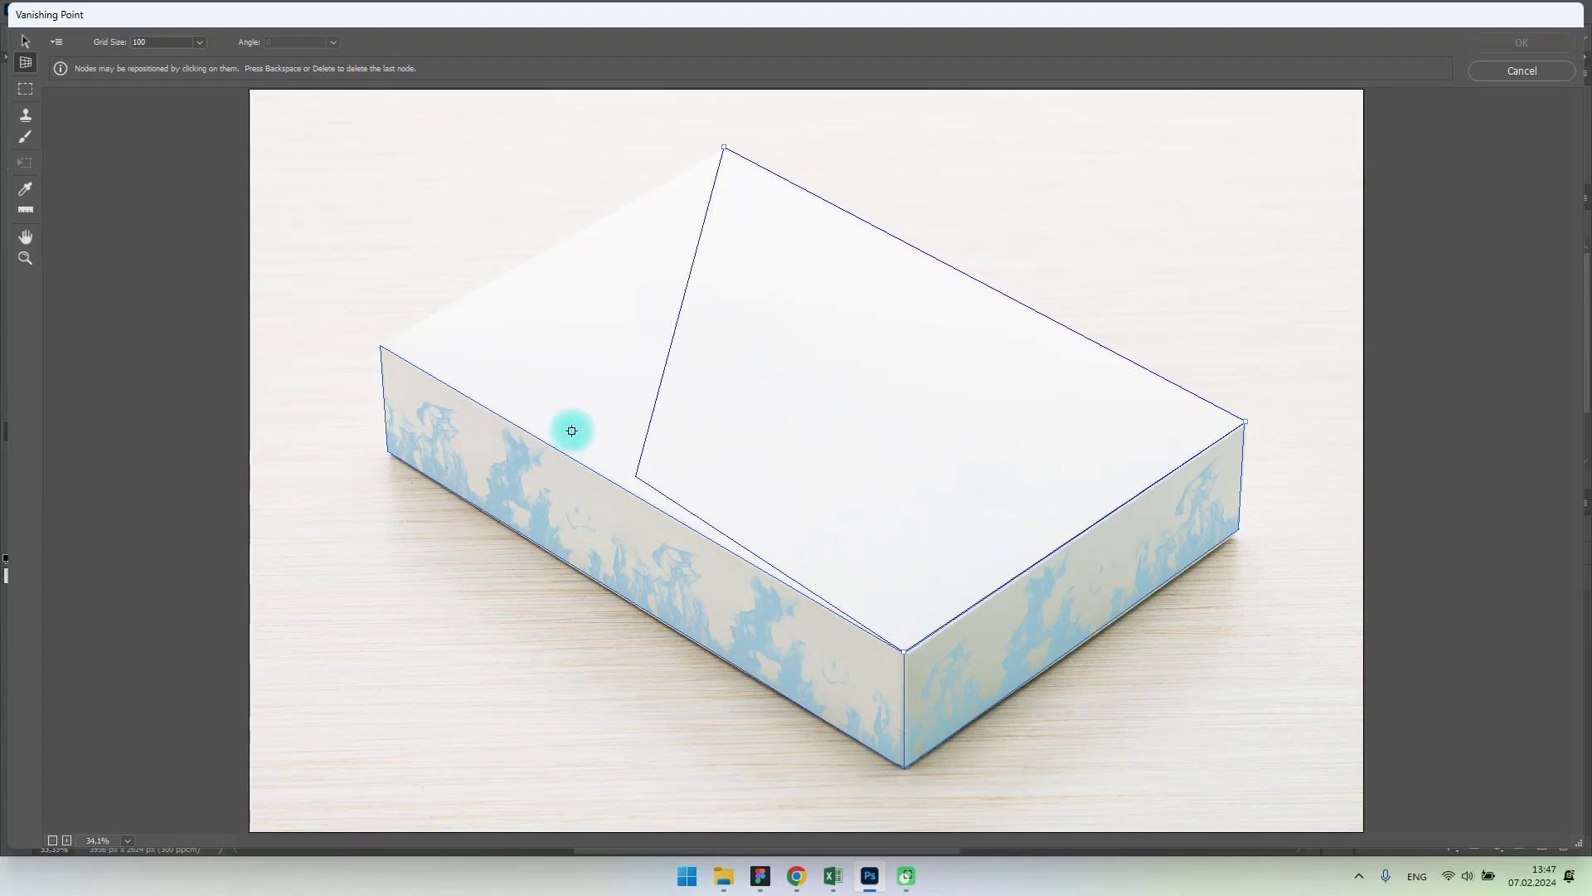
click(381, 346)
Paste the copied text into Vanishing Point, position it centrally on the top plane along the box's long side, and apply the filter
key(ctrl+v)
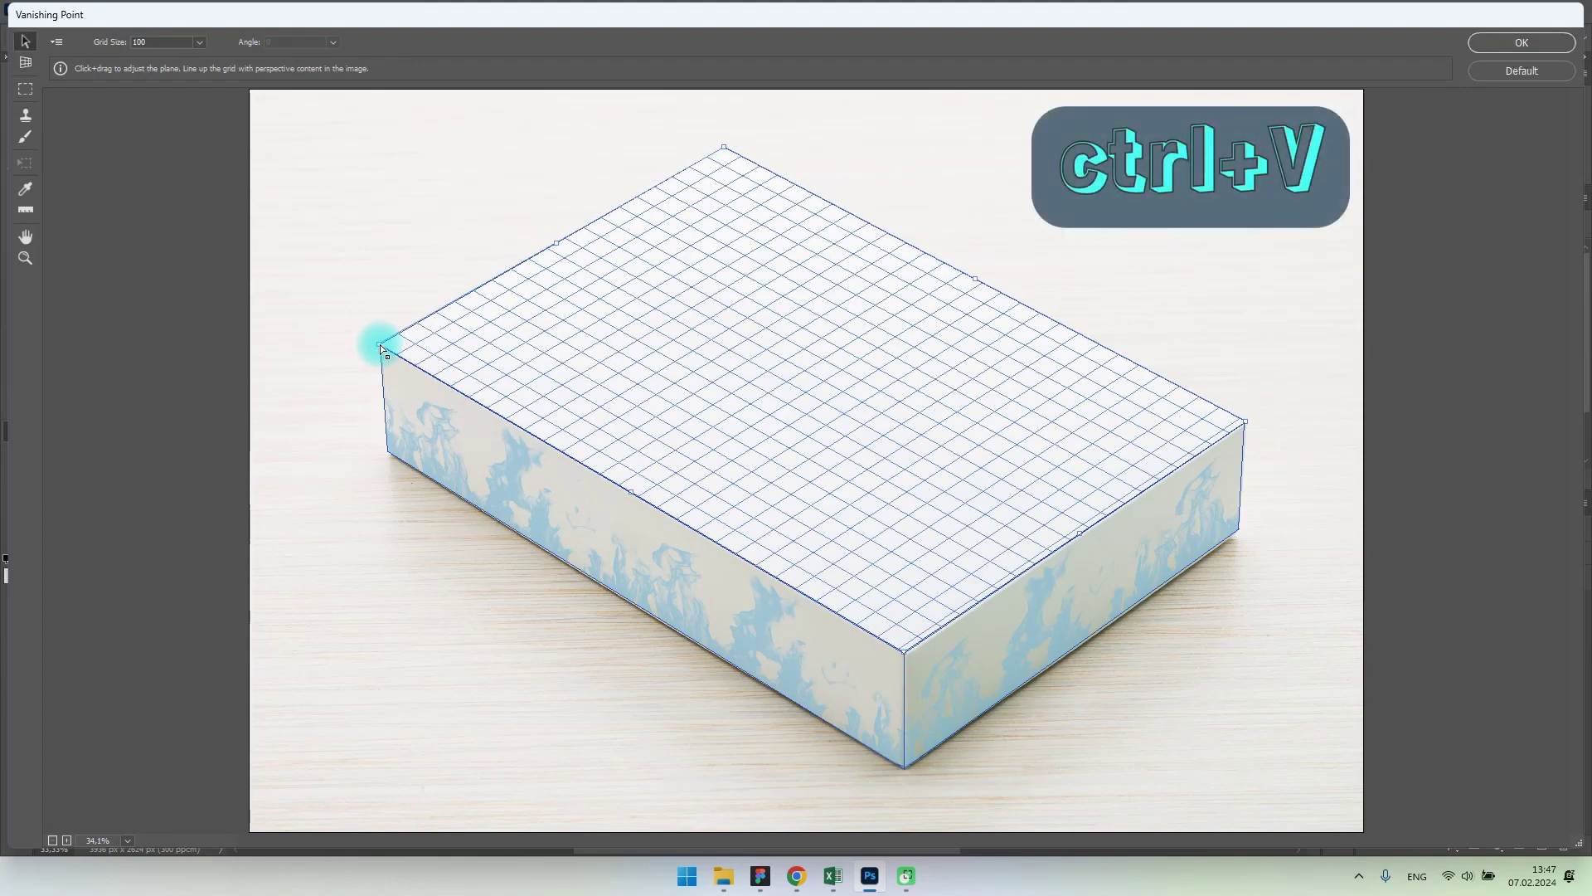
key(ctrl+v)
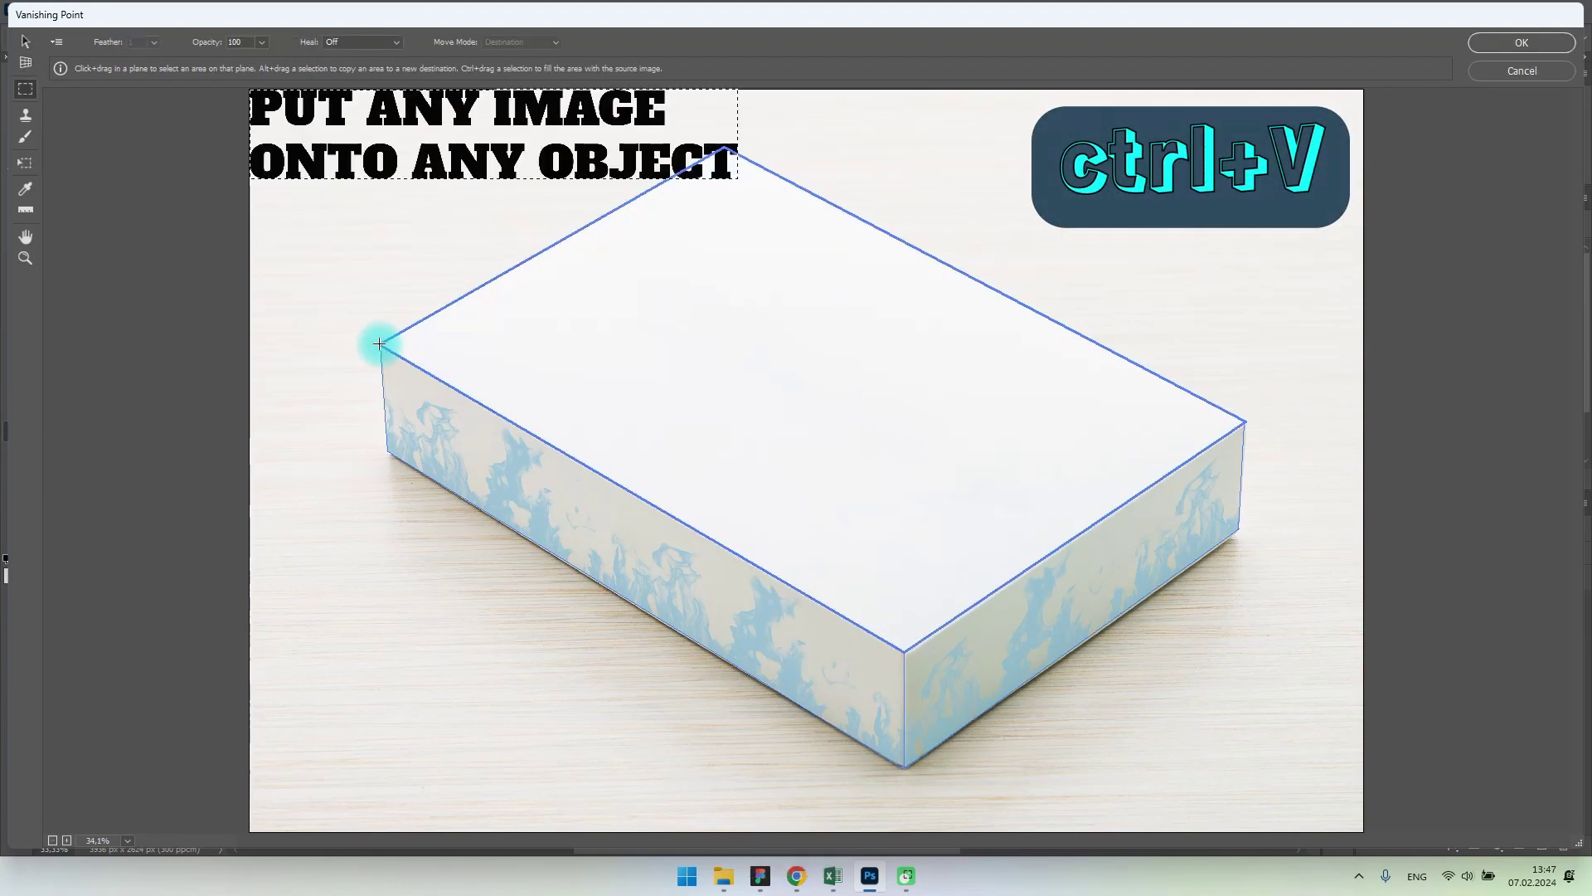
key(ctrl+t)
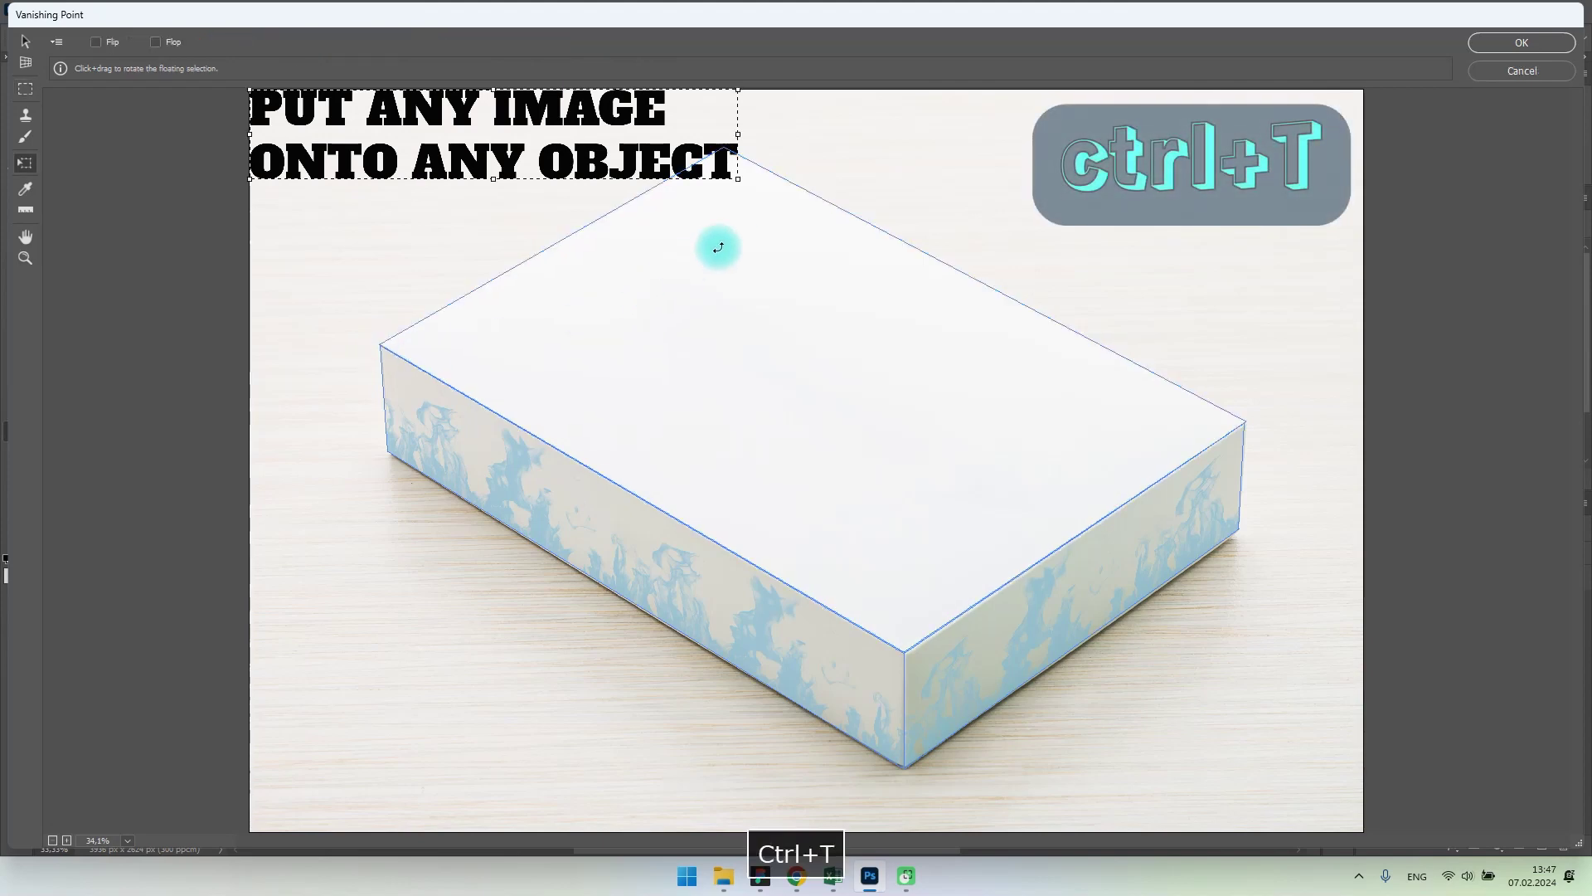
drag(594, 155, 971, 441)
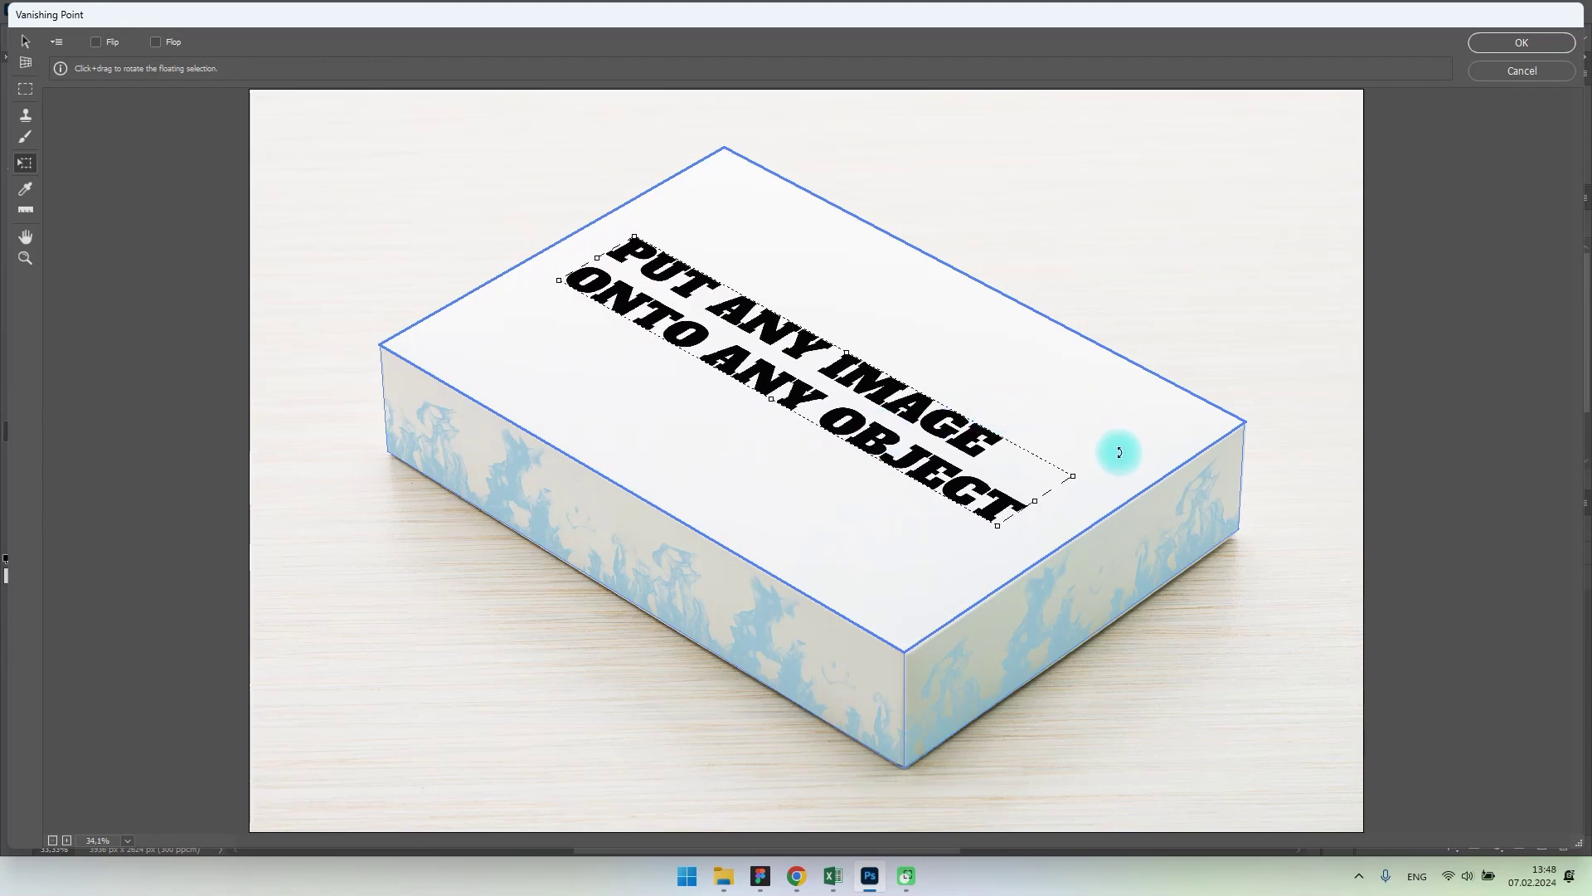
drag(1095, 472, 553, 281)
key(ctrl+z)
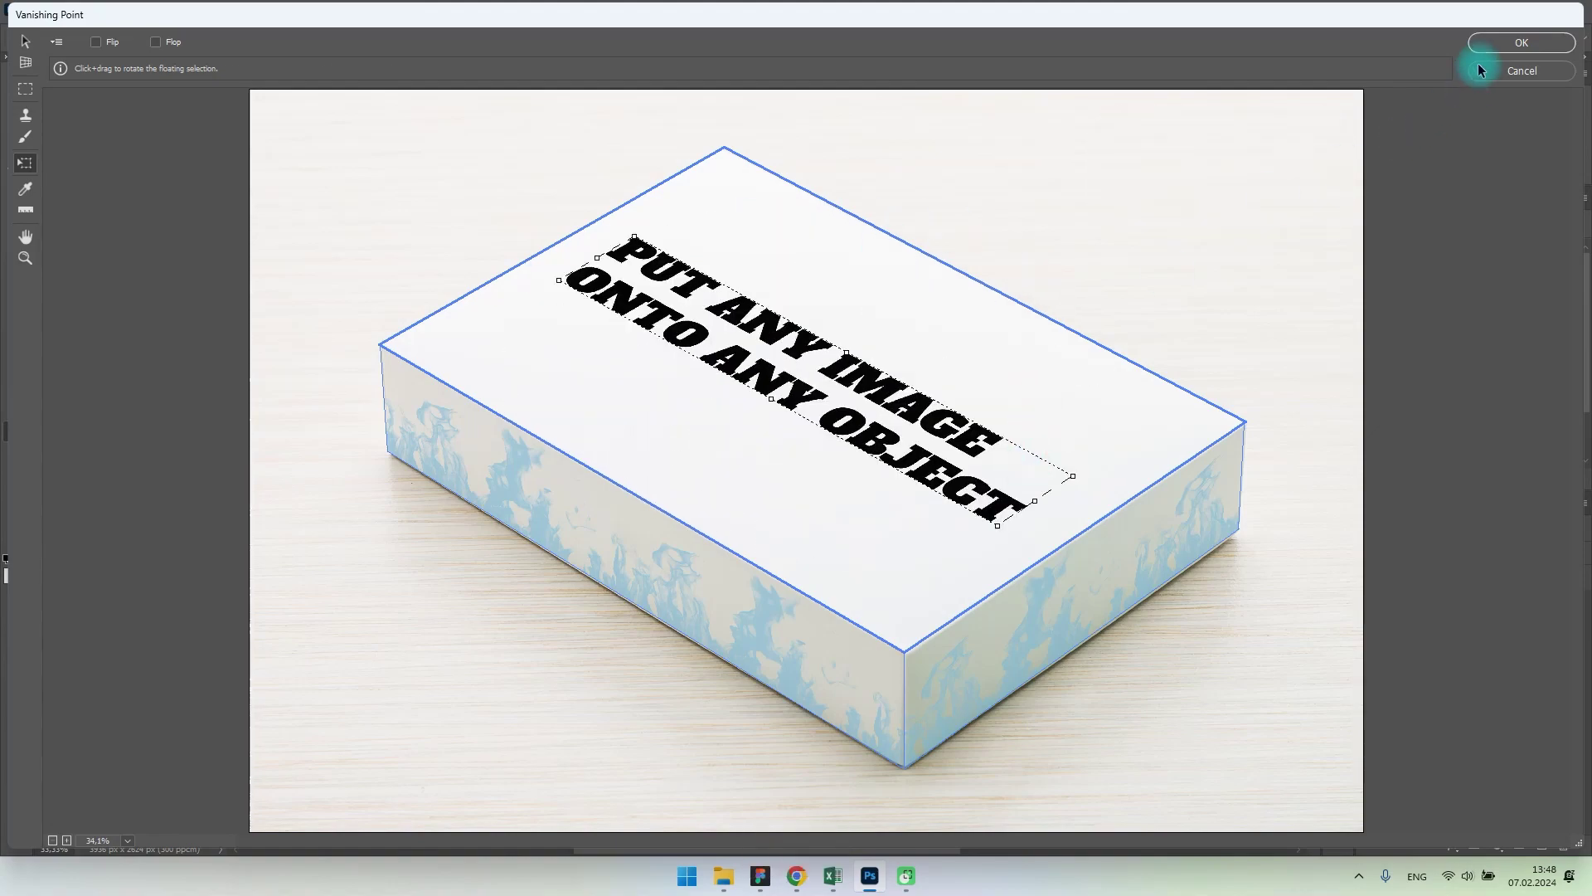
click(1500, 37)
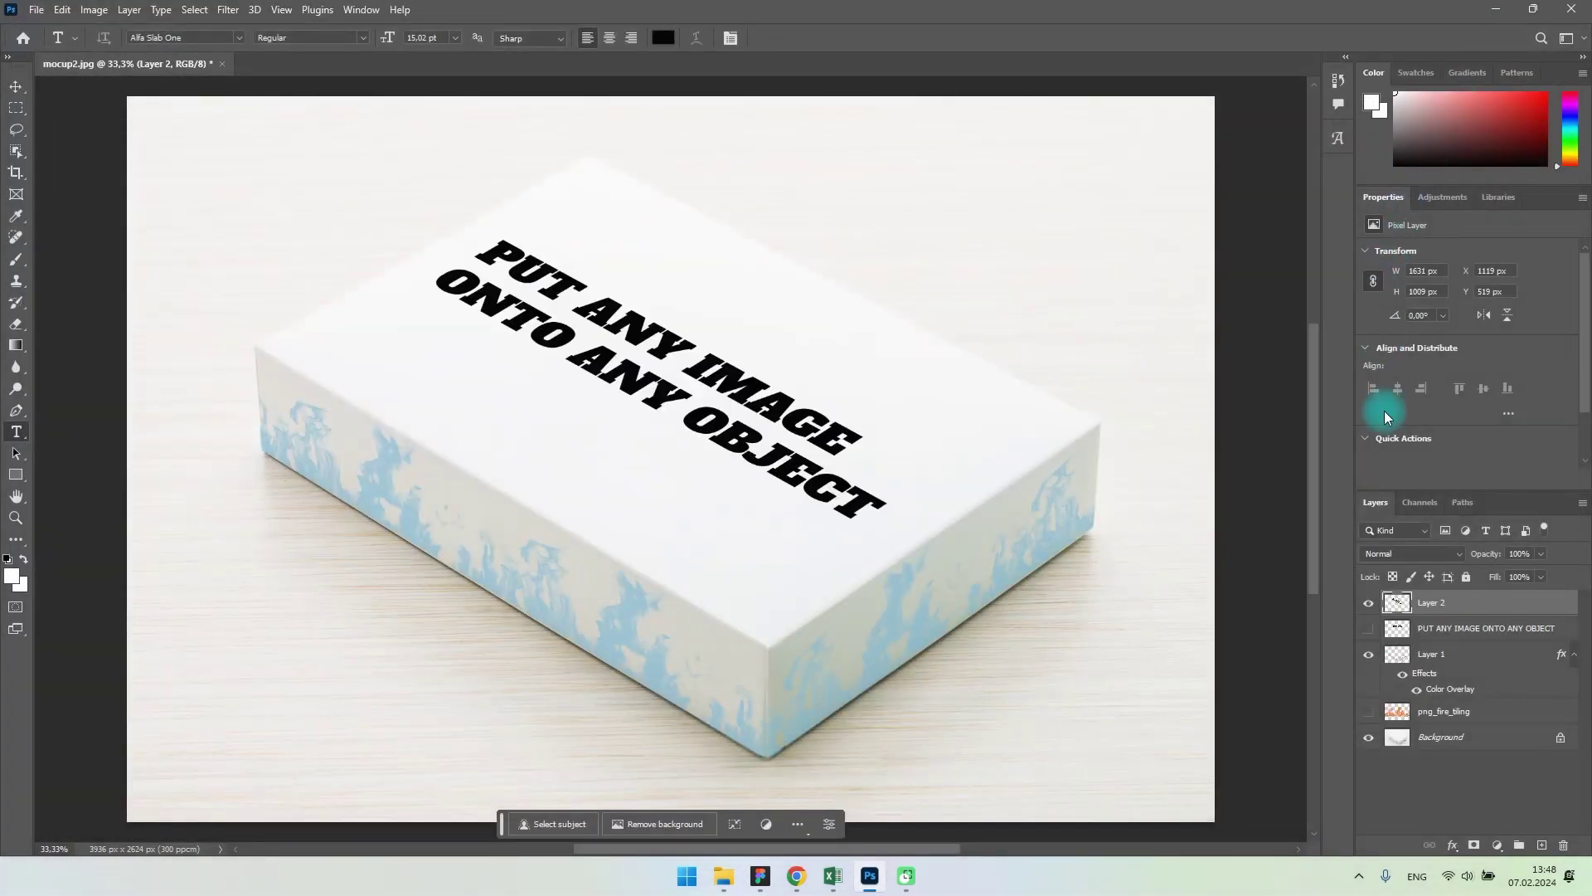
Set the opacity of Layer 2, which holds the perspective text, to 75%
drag(1536, 571, 1521, 572)
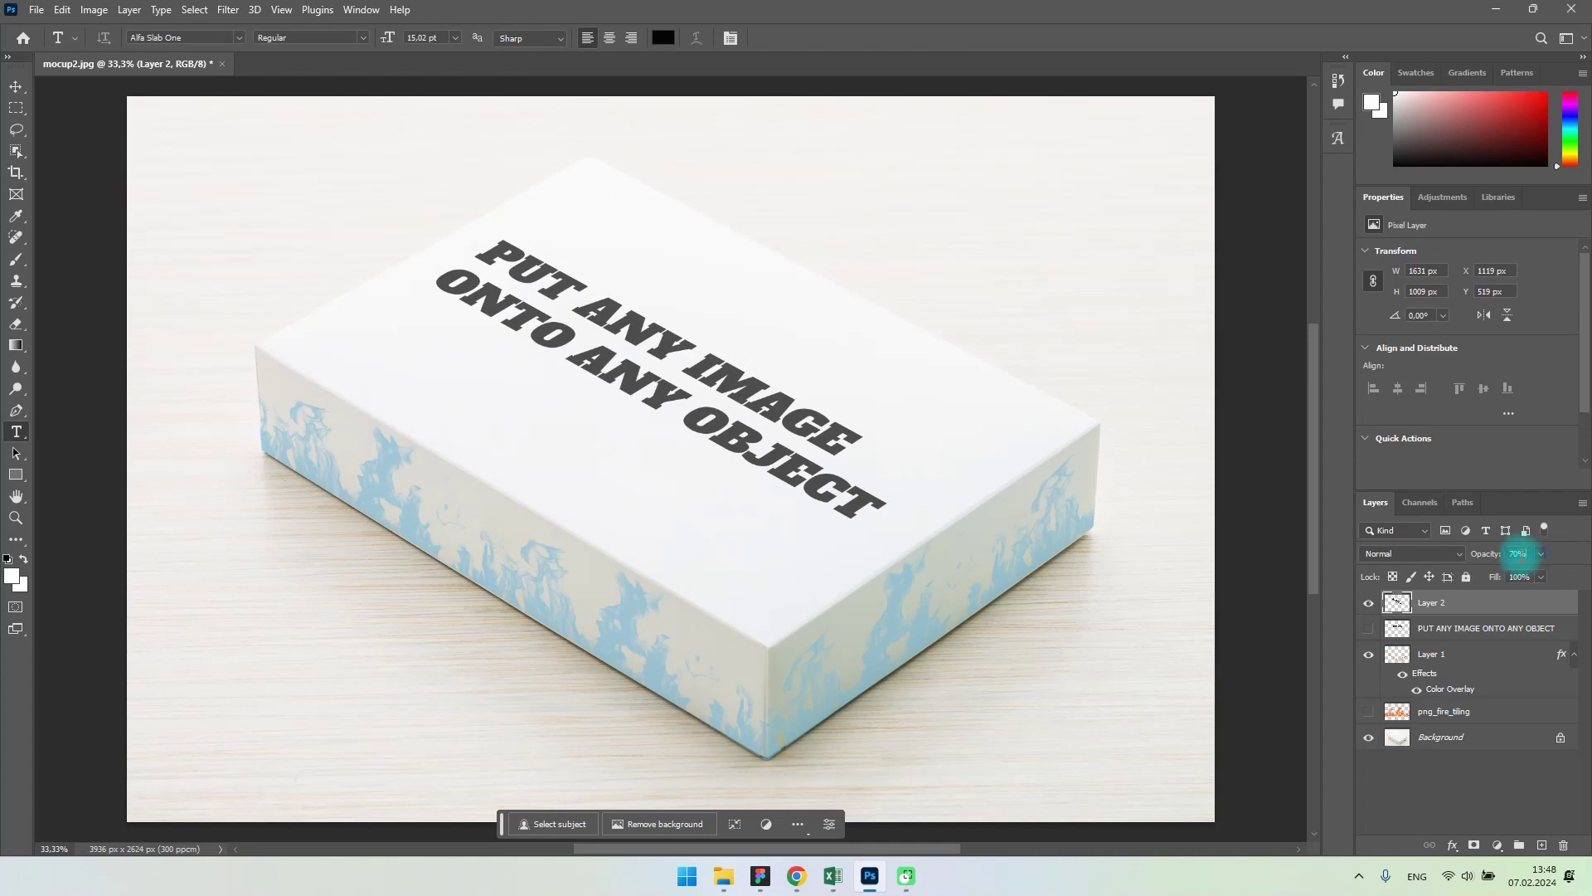
text(75)
key(Return)
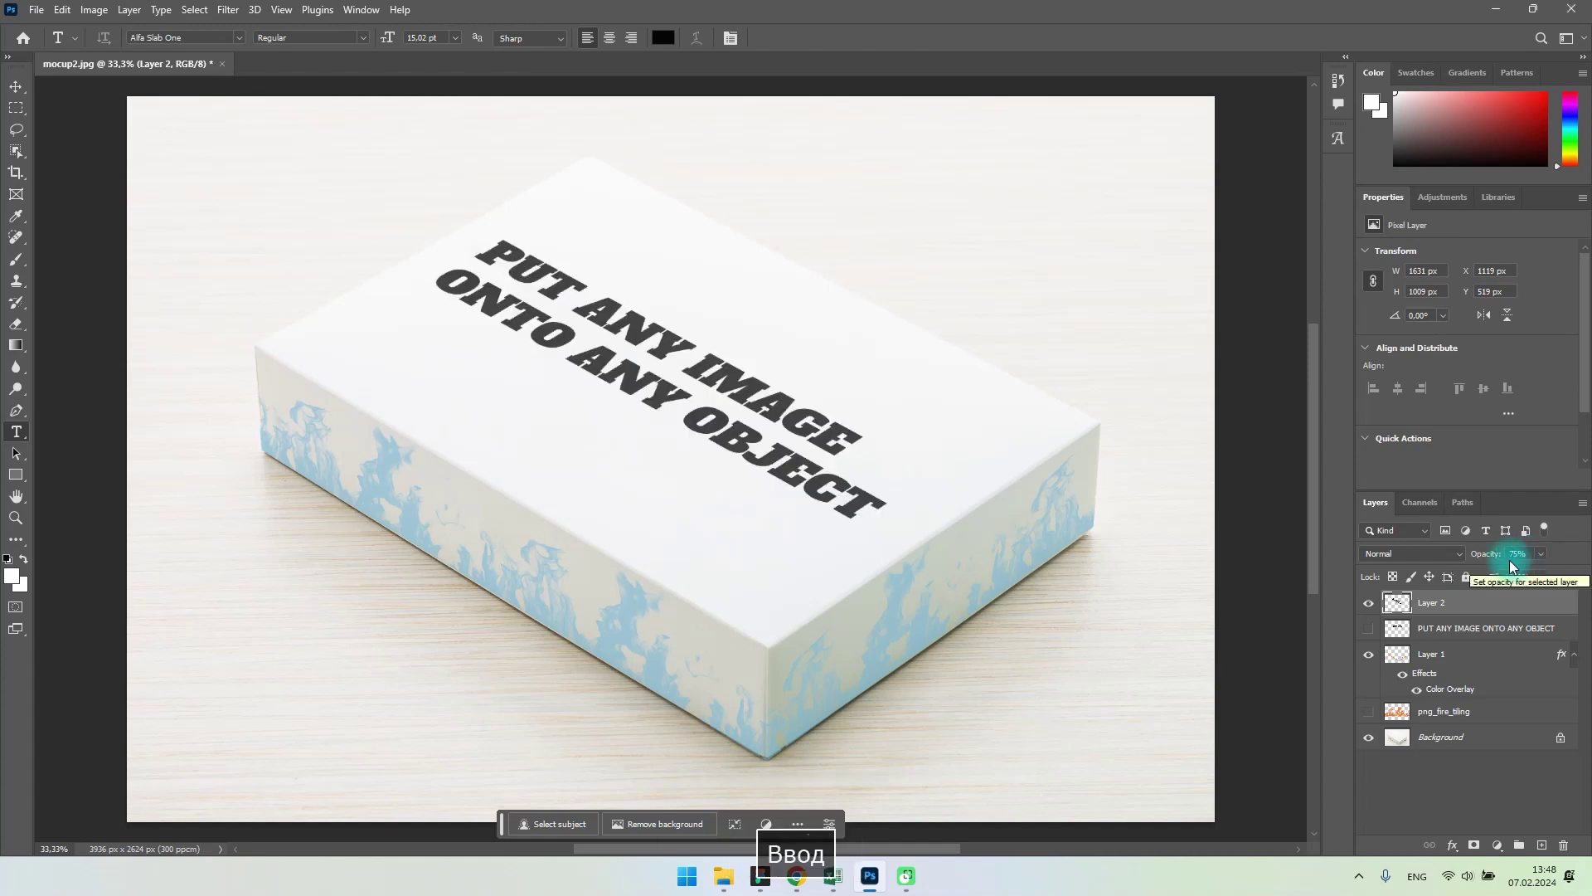